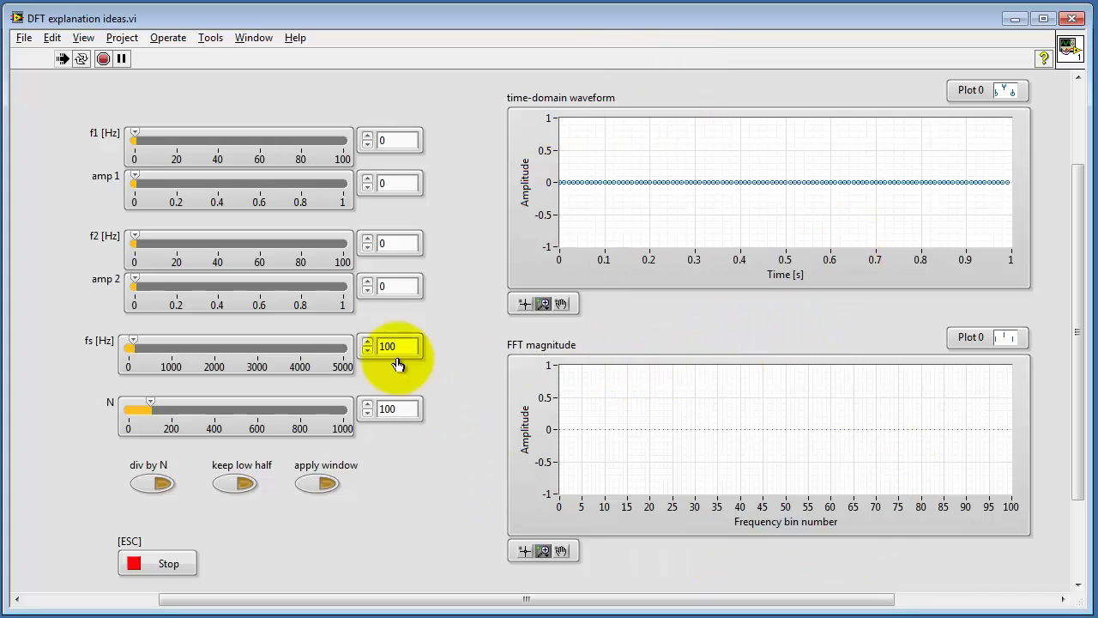
# Step: Raise amp 1 to full amplitude 1 and set f1 to 6 Hz to make a sine
pyautogui.moveTo(138, 182); pyautogui.dragTo(275, 185)
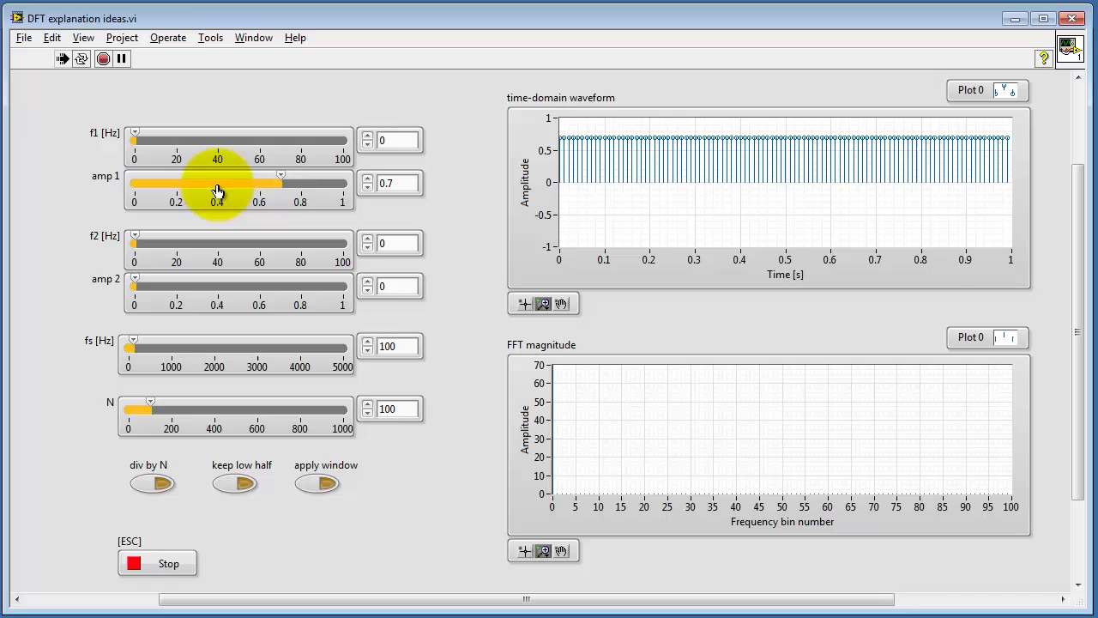
pyautogui.moveTo(290, 181); pyautogui.dragTo(342, 188)
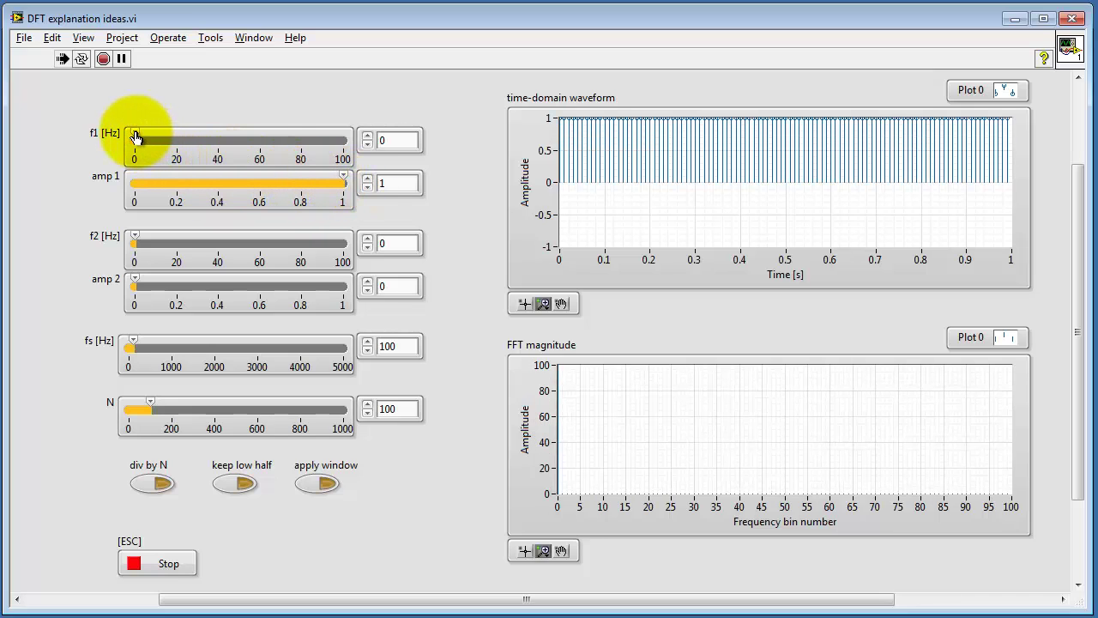
pyautogui.moveTo(135, 138); pyautogui.dragTo(147, 137)
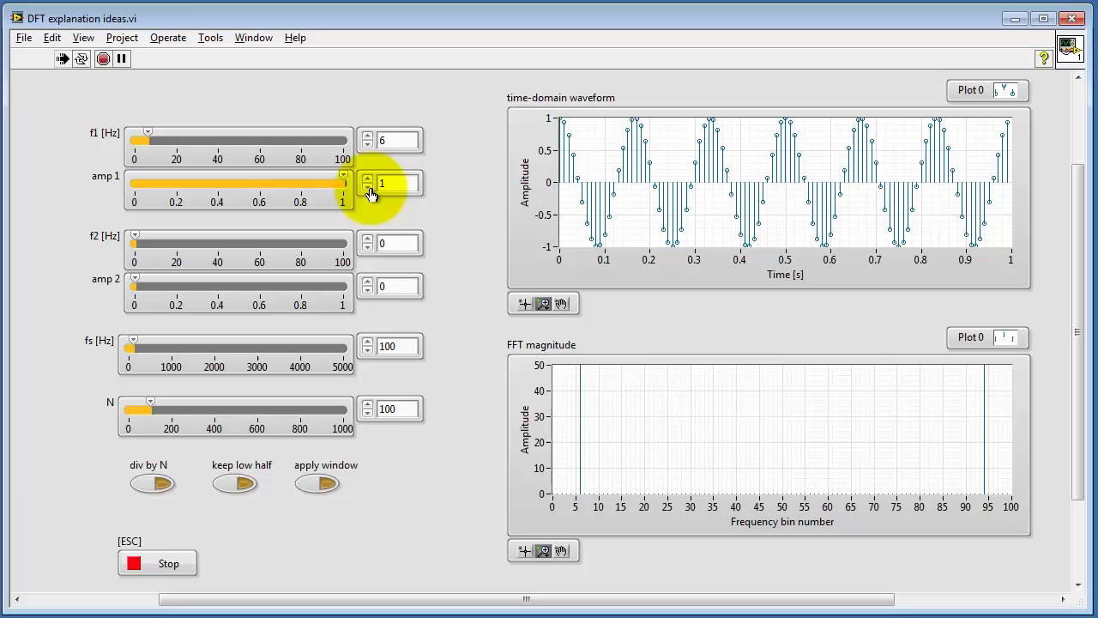
# Step: Step f1 down to 2 Hz, then up to 9 Hz with the numeric arrows
pyautogui.click(367, 144)
pyautogui.click(367, 144)
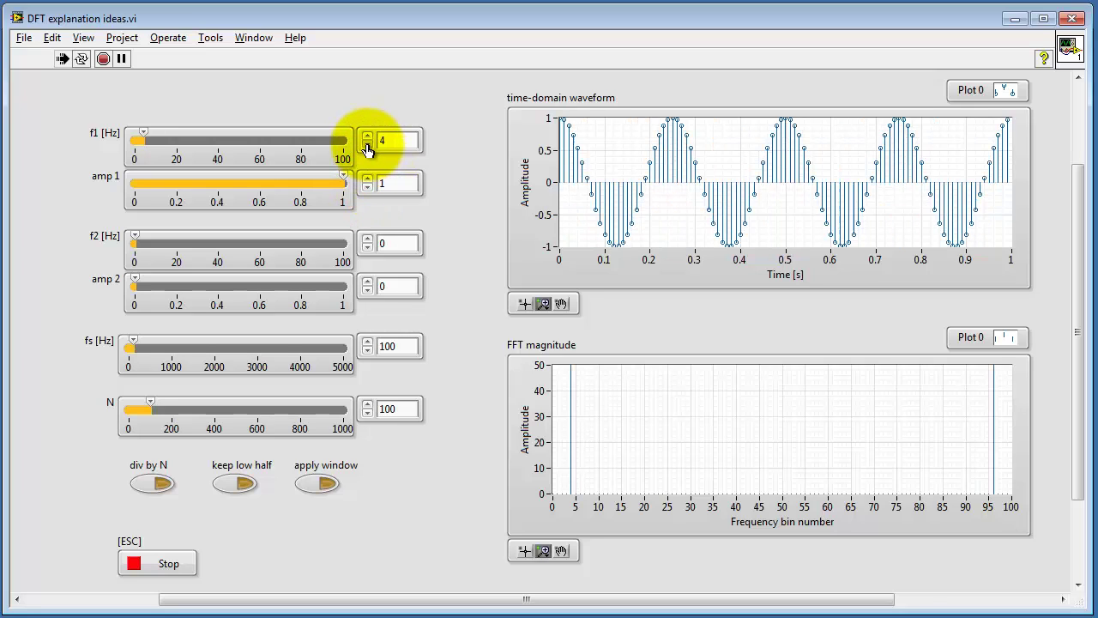
pyautogui.click(367, 144)
pyautogui.click(367, 144)
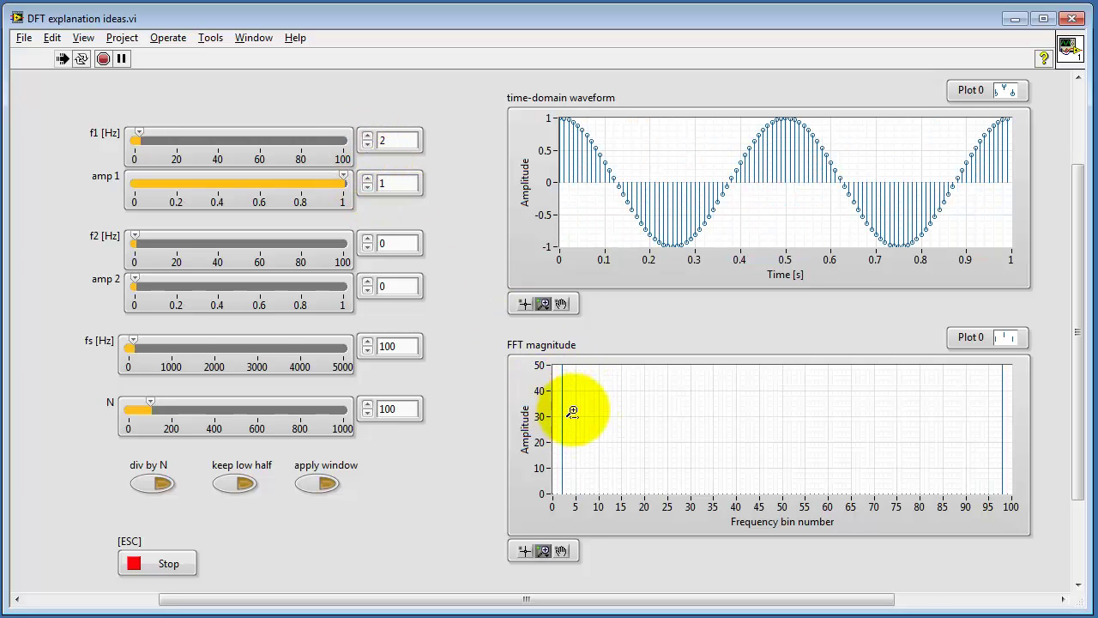
pyautogui.click(367, 137)
pyautogui.click(367, 136)
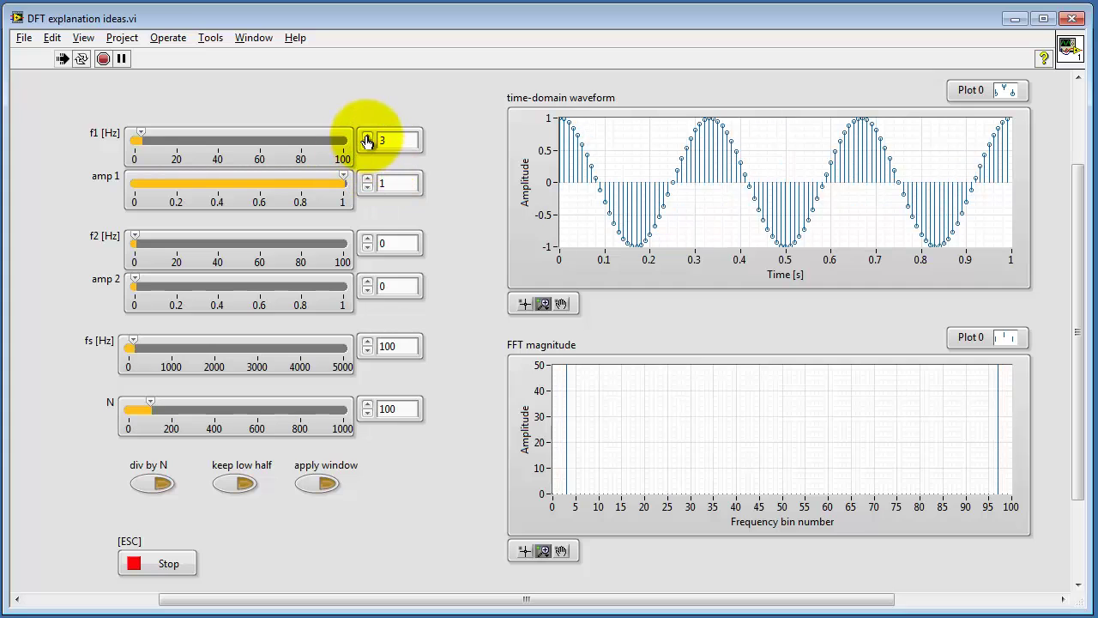
pyautogui.click(368, 137)
pyautogui.click(367, 136)
pyautogui.click(367, 137)
pyautogui.click(367, 136)
pyautogui.click(367, 137)
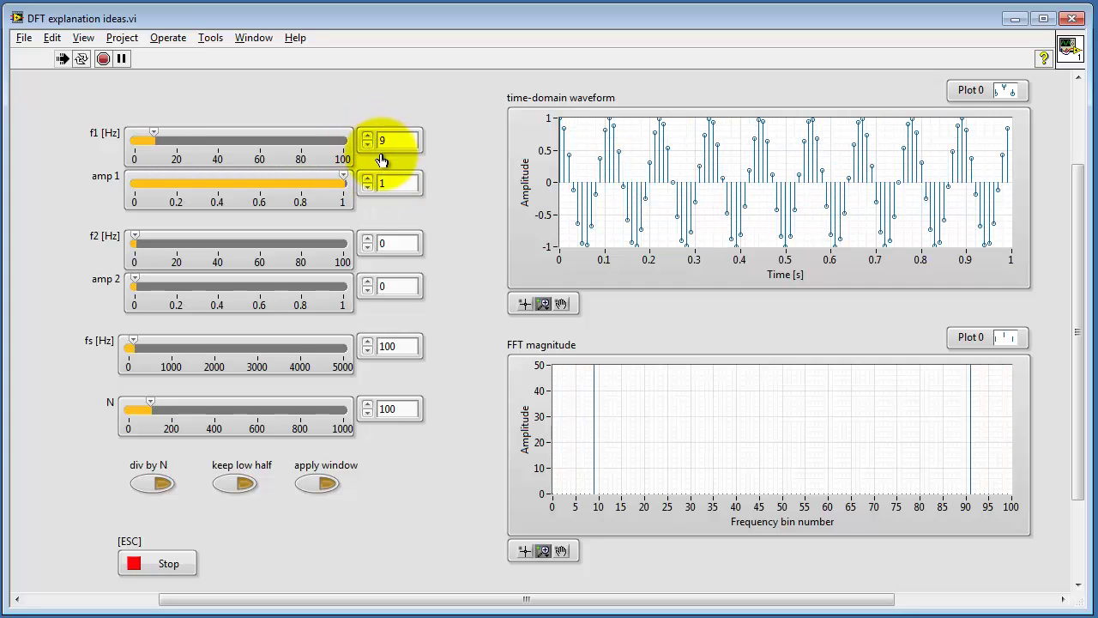
# Step: Lower f1 back down toward low frequencies
pyautogui.click(368, 148)
pyautogui.click(368, 148)
pyautogui.click(368, 147)
pyautogui.click(368, 148)
pyautogui.click(368, 147)
pyautogui.click(368, 147)
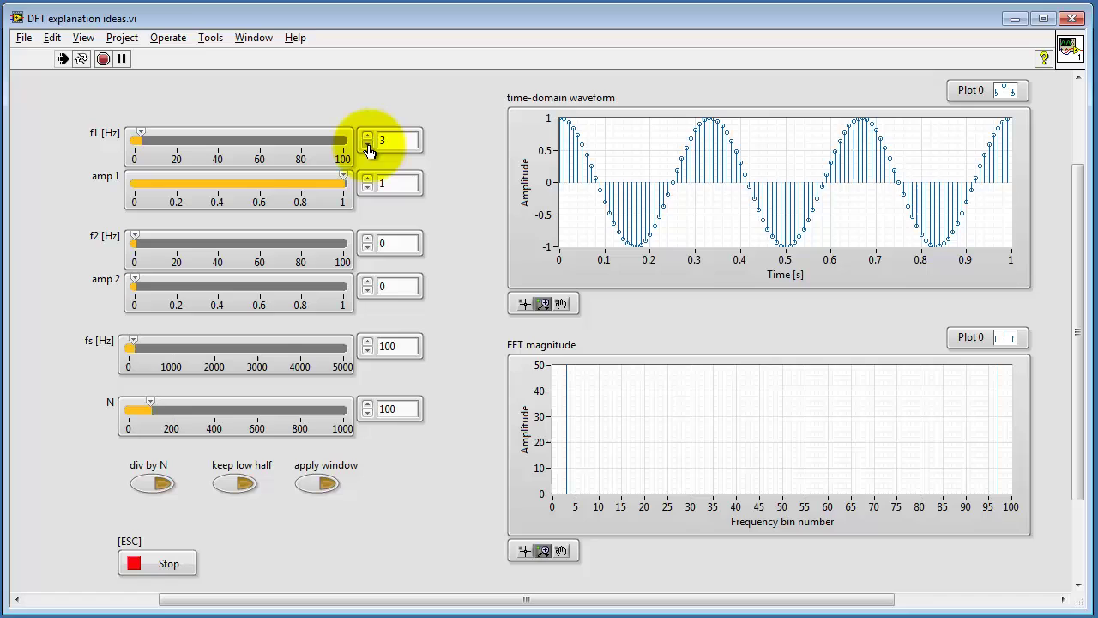
pyautogui.click(368, 148)
pyautogui.click(368, 148)
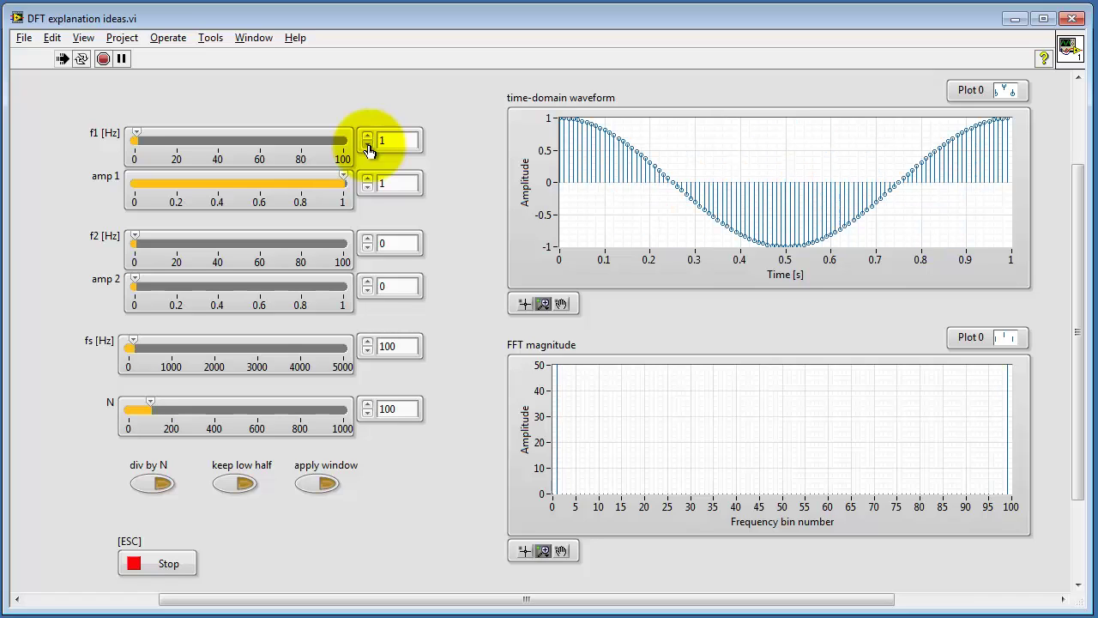
pyautogui.click(368, 148)
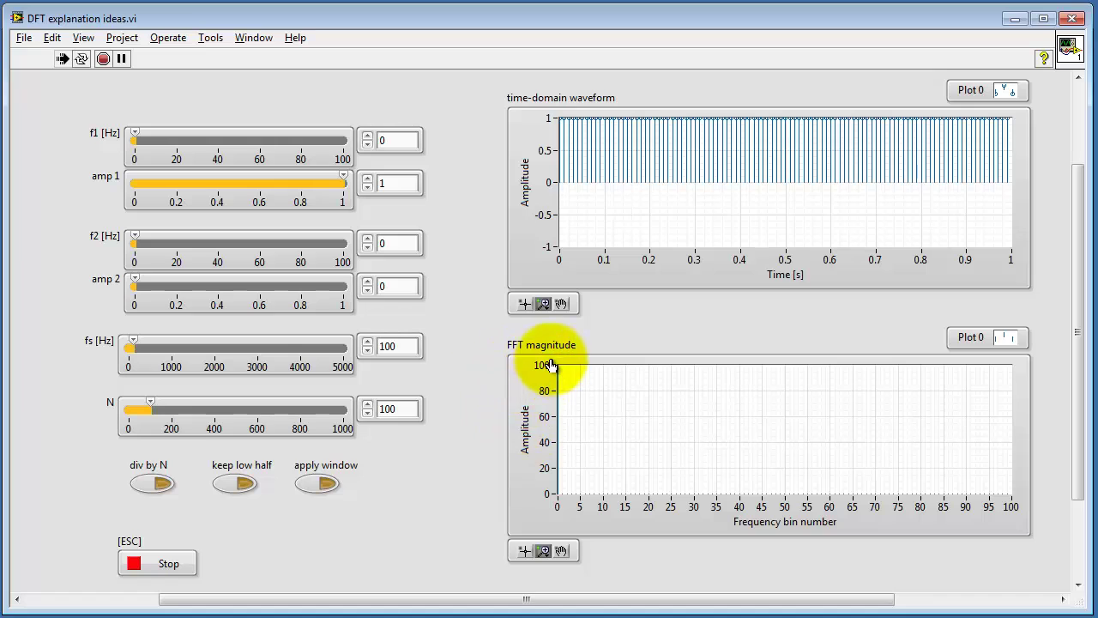
# Step: Step N to 200 and 300, return it to 100, then turn on div by N
pyautogui.click(367, 405)
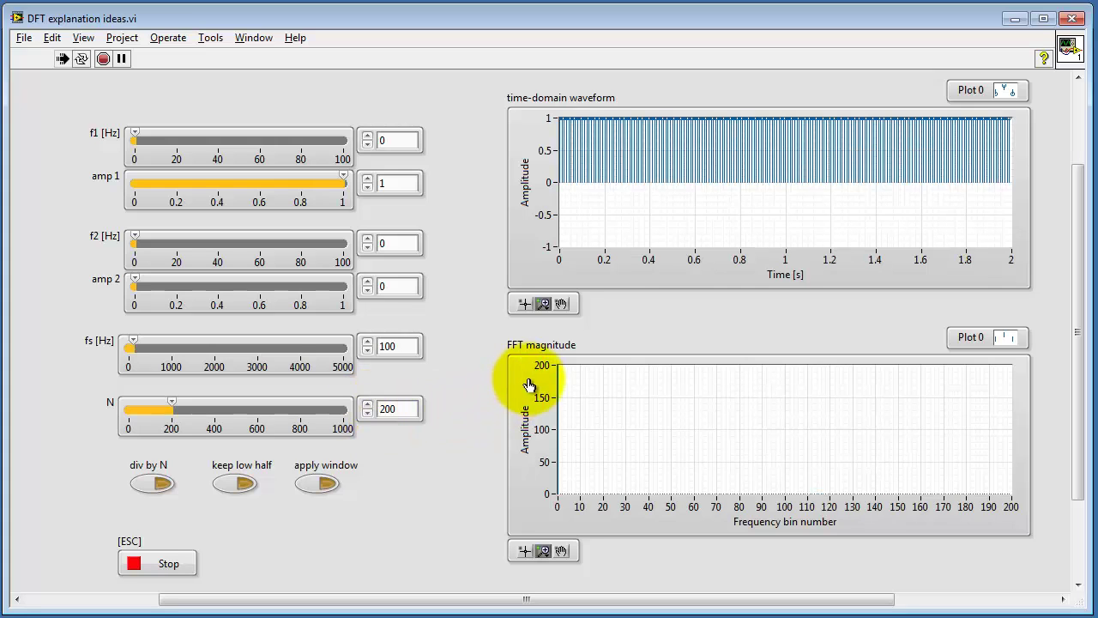
pyautogui.click(367, 403)
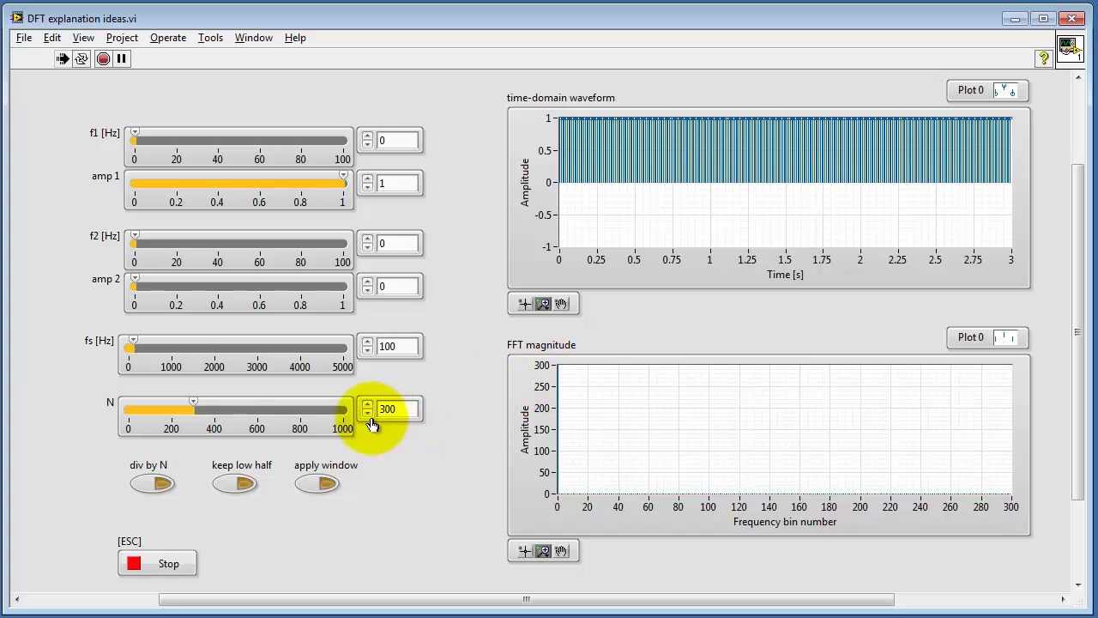
pyautogui.click(367, 417)
pyautogui.click(368, 417)
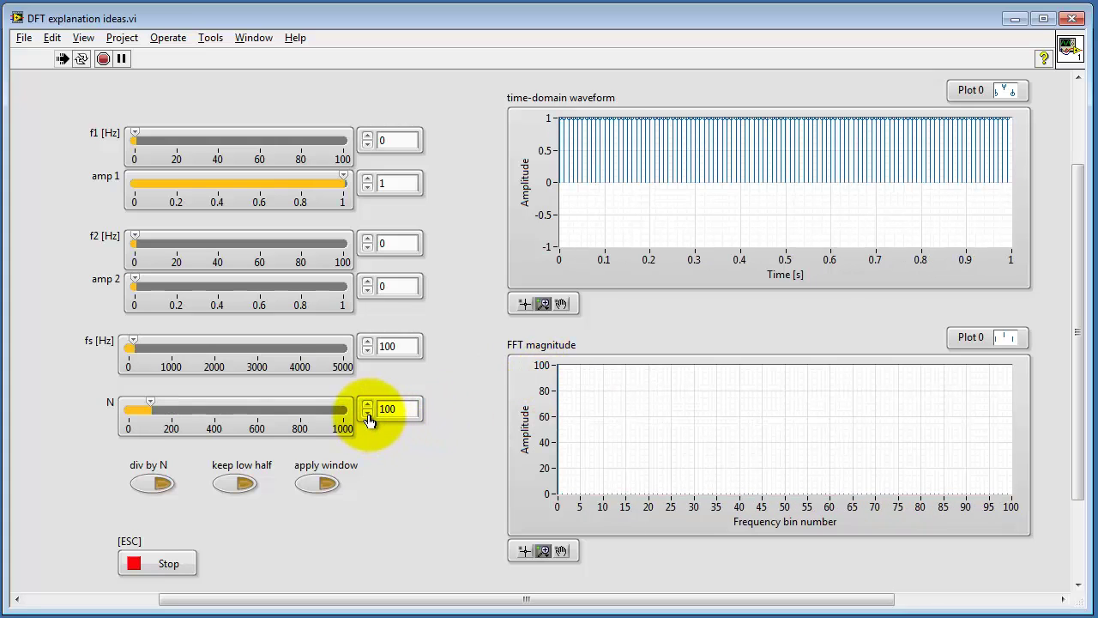
pyautogui.click(163, 486)
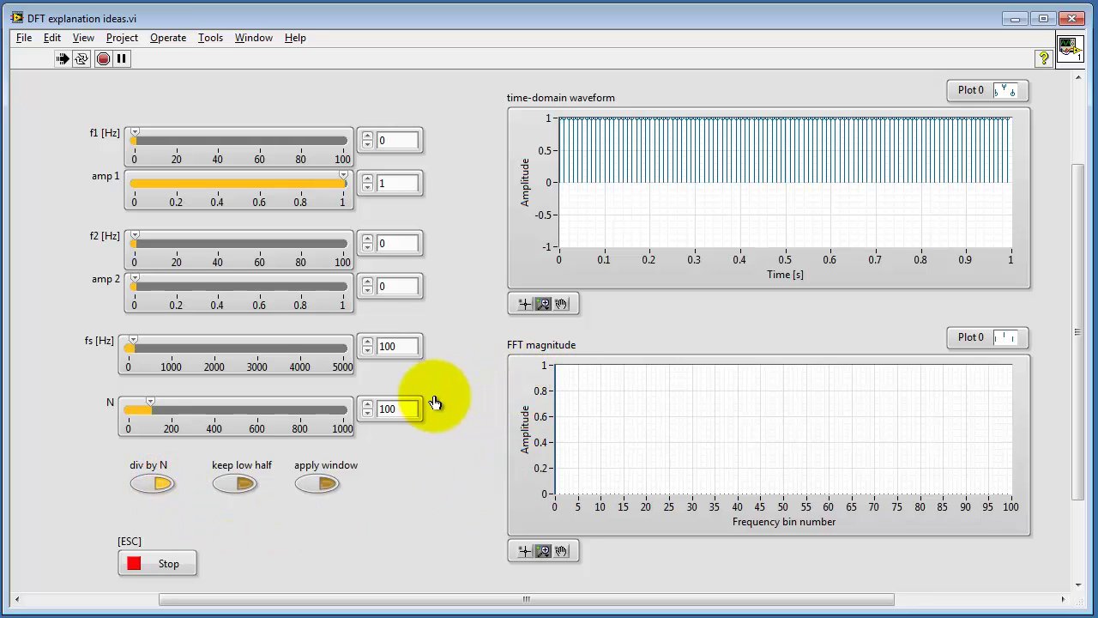
# Step: Raise N in steps of 100 and back to 100, then set f1 to 1 Hz and back to 0 Hz
pyautogui.click(368, 405)
pyautogui.click(368, 405)
pyautogui.click(368, 405)
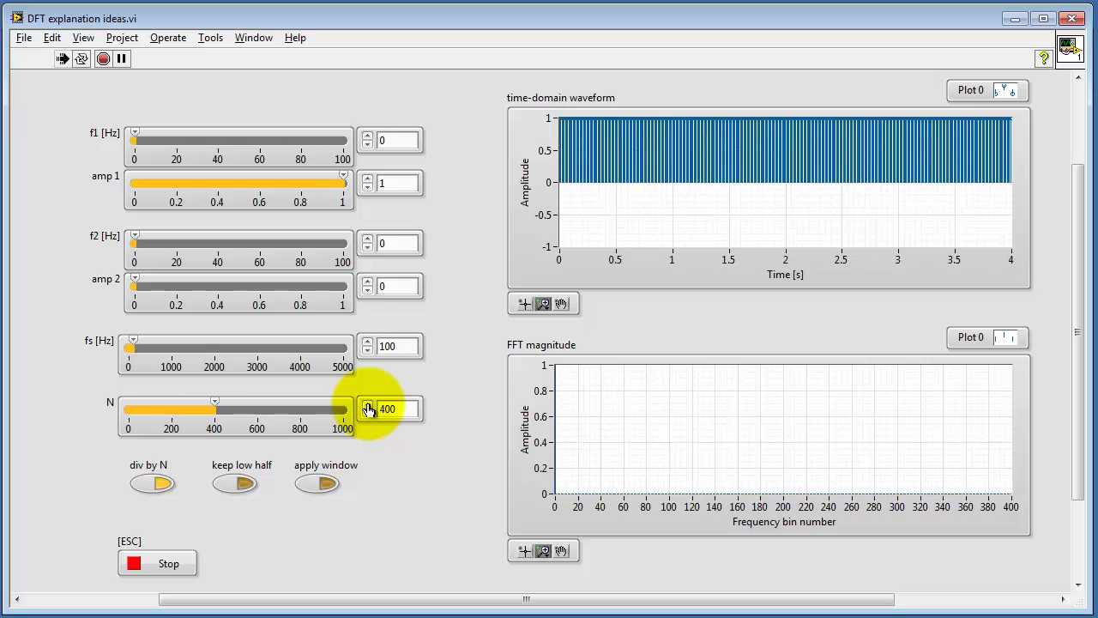
pyautogui.click(368, 405)
pyautogui.click(368, 405)
pyautogui.click(368, 415)
pyautogui.click(368, 414)
pyautogui.click(368, 415)
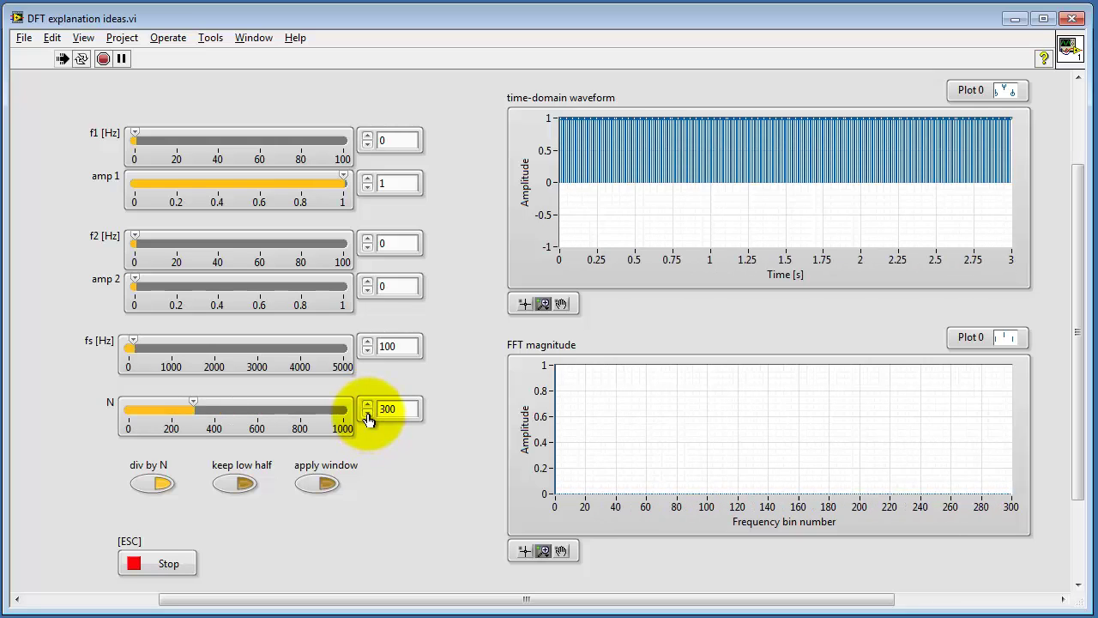
pyautogui.click(368, 415)
pyautogui.click(368, 415)
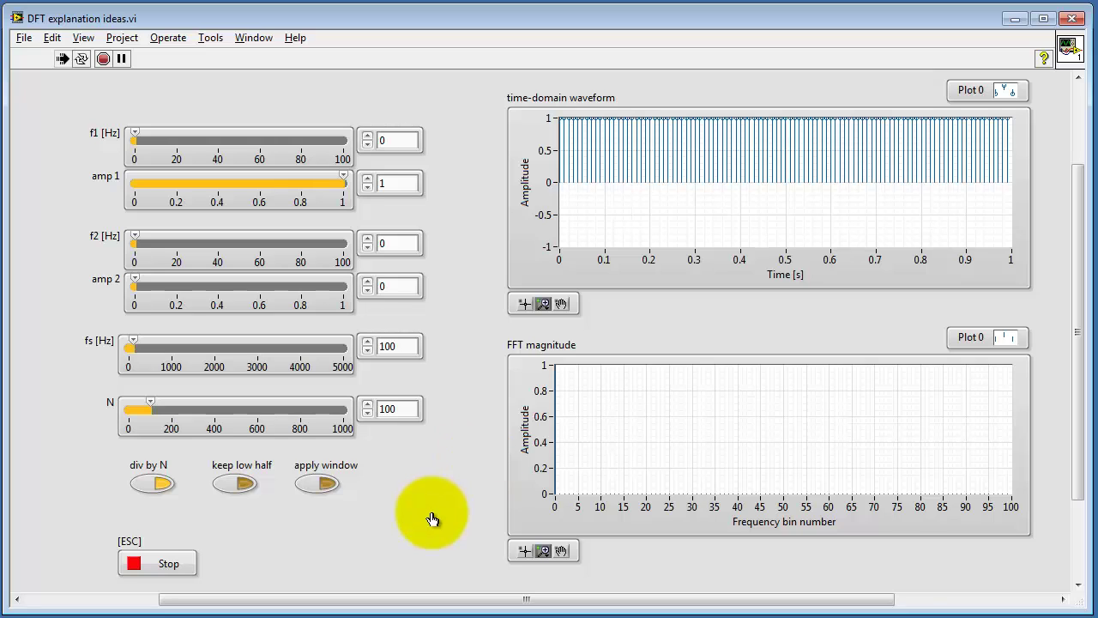
pyautogui.click(367, 136)
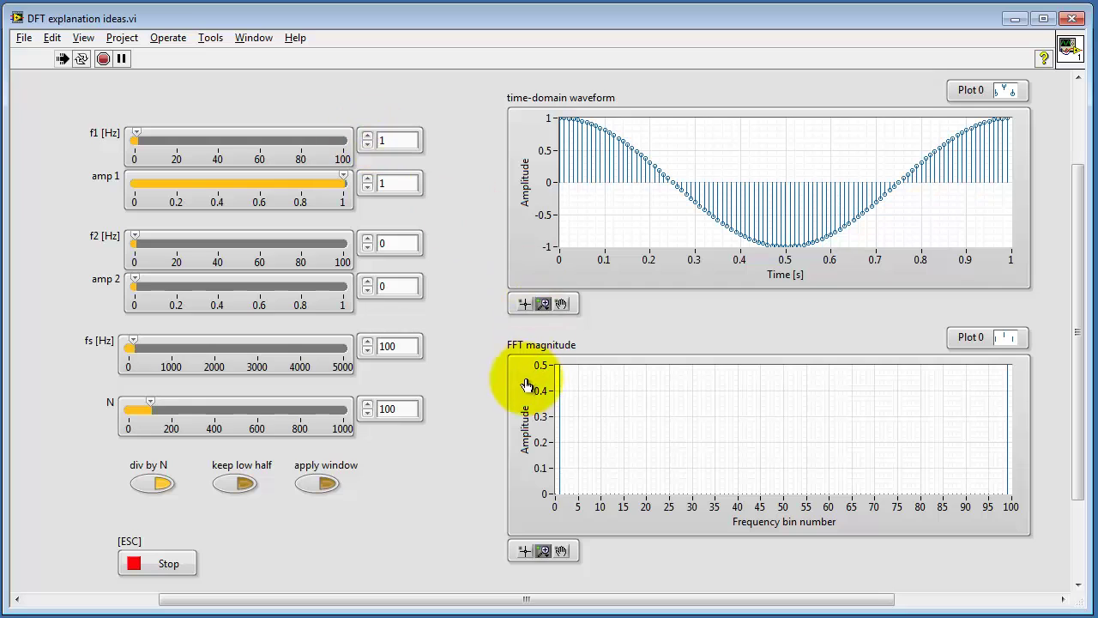
pyautogui.click(367, 146)
# Step: Turn off AutoScale Y on the FFT graph and raise f1 to 1 Hz
pyautogui.rightClick(544, 390)
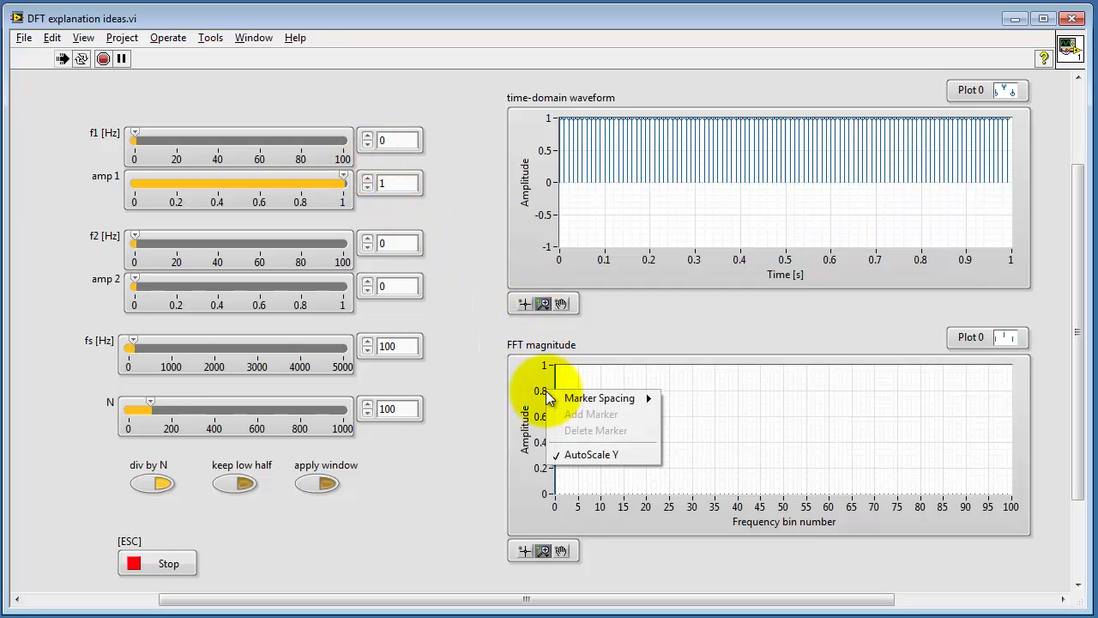
pyautogui.click(588, 453)
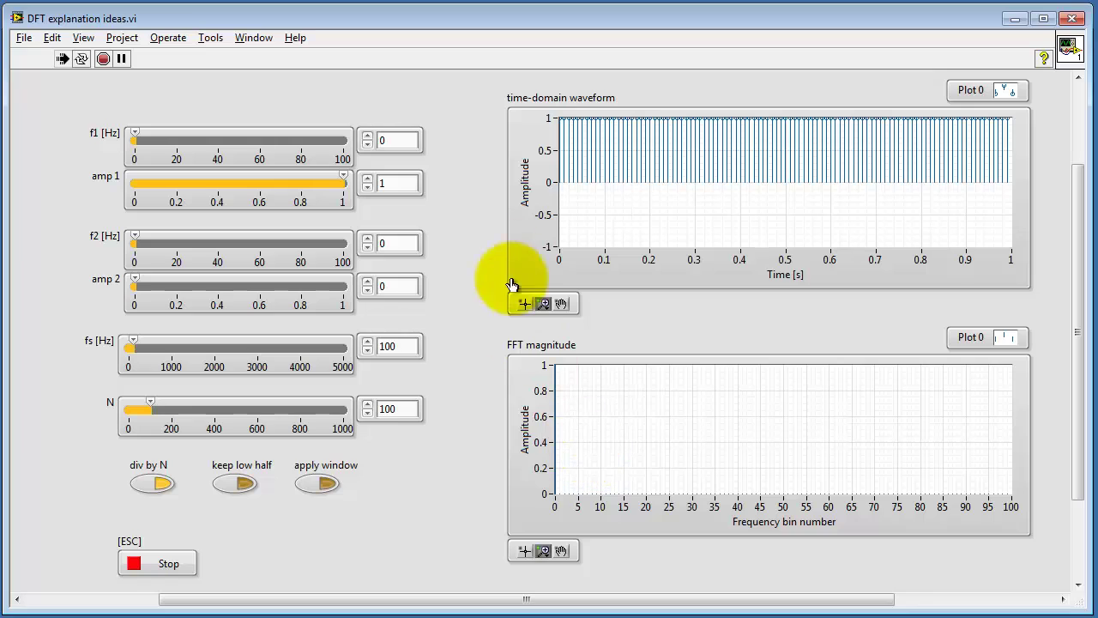
pyautogui.click(367, 136)
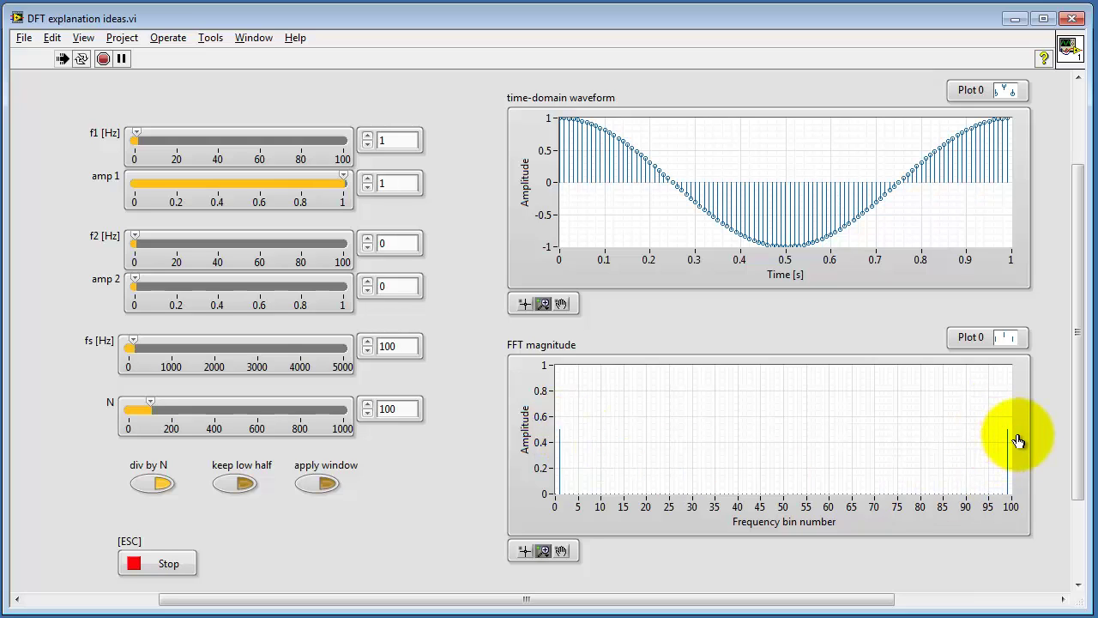
# Step: Step f1 upward through 8, 10, 14, 17 and 22 Hz
pyautogui.click(367, 137)
pyautogui.click(367, 137)
pyautogui.click(368, 137)
pyautogui.click(368, 137)
pyautogui.click(367, 137)
pyautogui.click(367, 137)
pyautogui.click(367, 137)
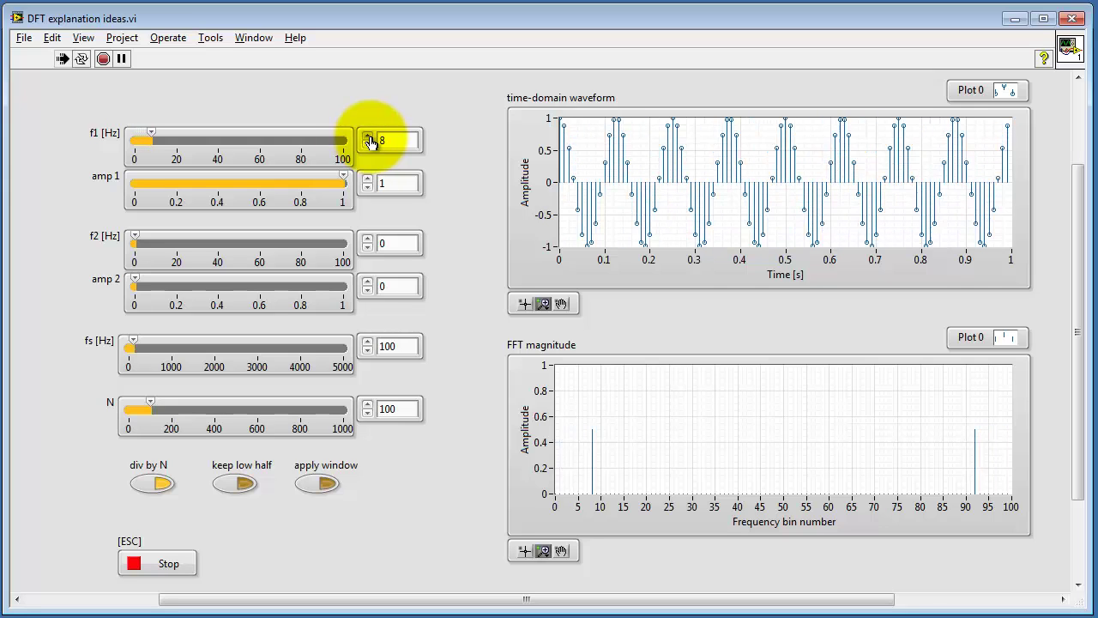
pyautogui.click(368, 137)
pyautogui.click(368, 137)
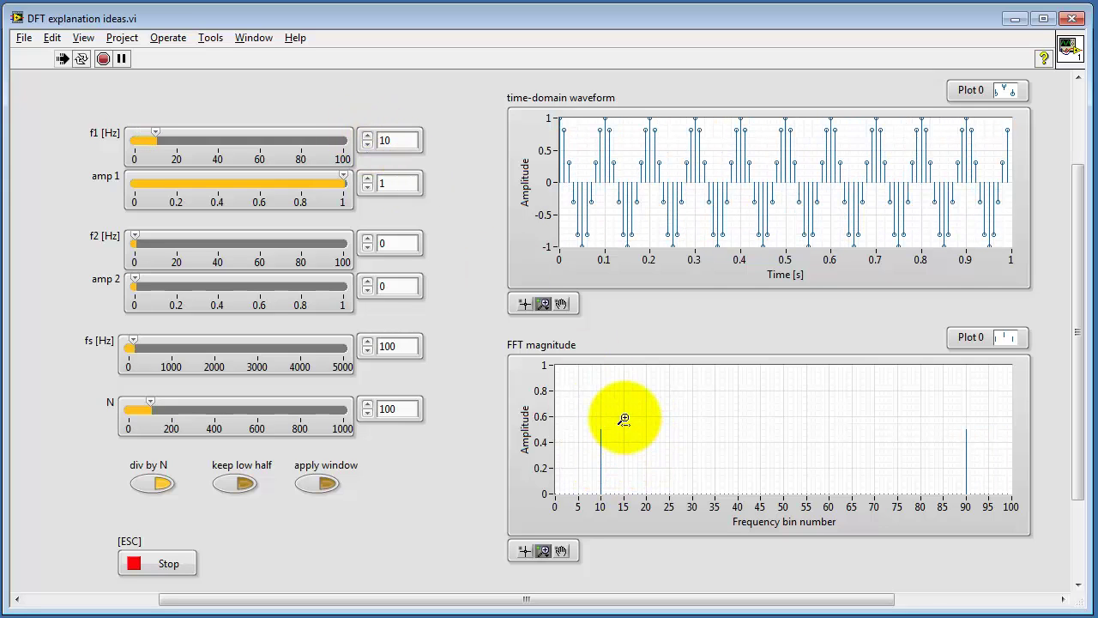
pyautogui.click(367, 137)
pyautogui.click(367, 137)
pyautogui.click(367, 137)
pyautogui.click(368, 137)
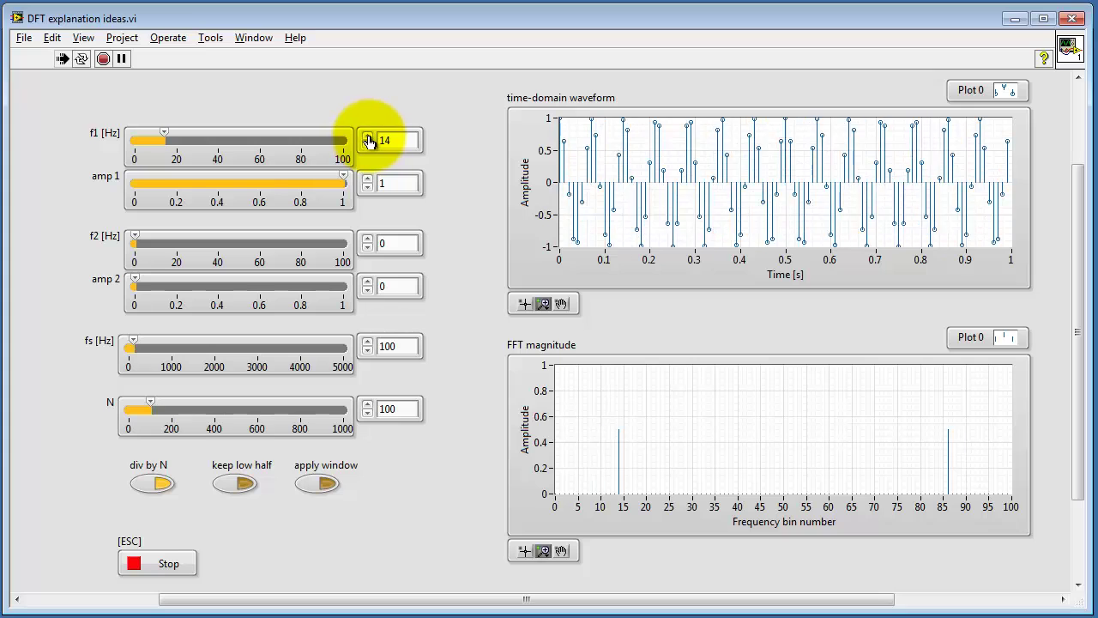
pyautogui.click(367, 138)
pyautogui.click(367, 137)
pyautogui.click(368, 137)
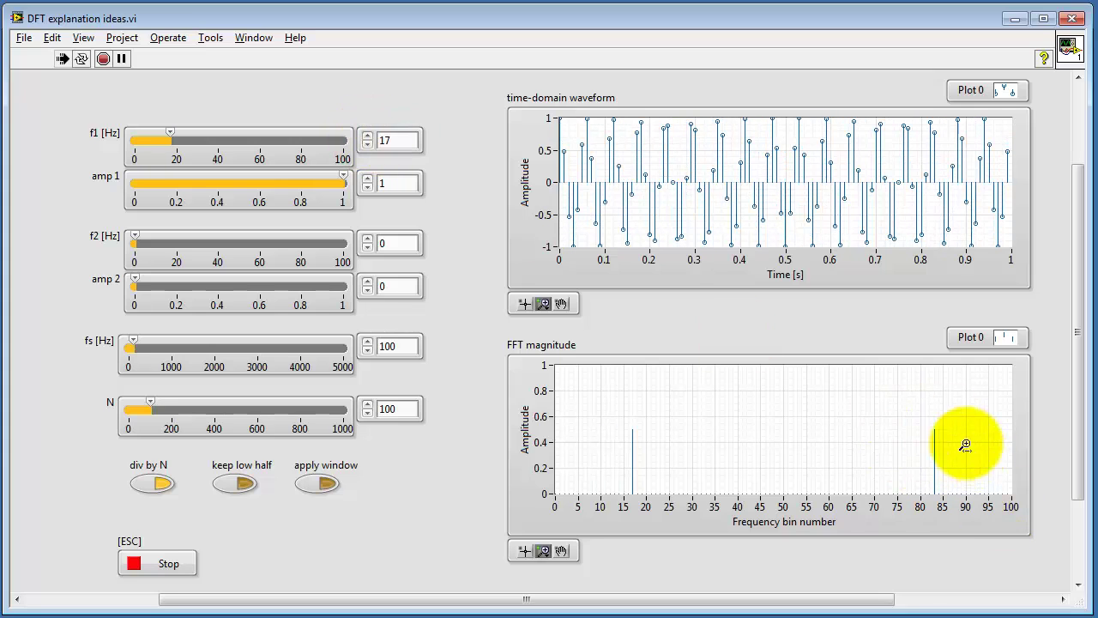
pyautogui.click(368, 138)
pyautogui.click(368, 137)
pyautogui.click(367, 137)
pyautogui.click(367, 137)
pyautogui.click(367, 137)
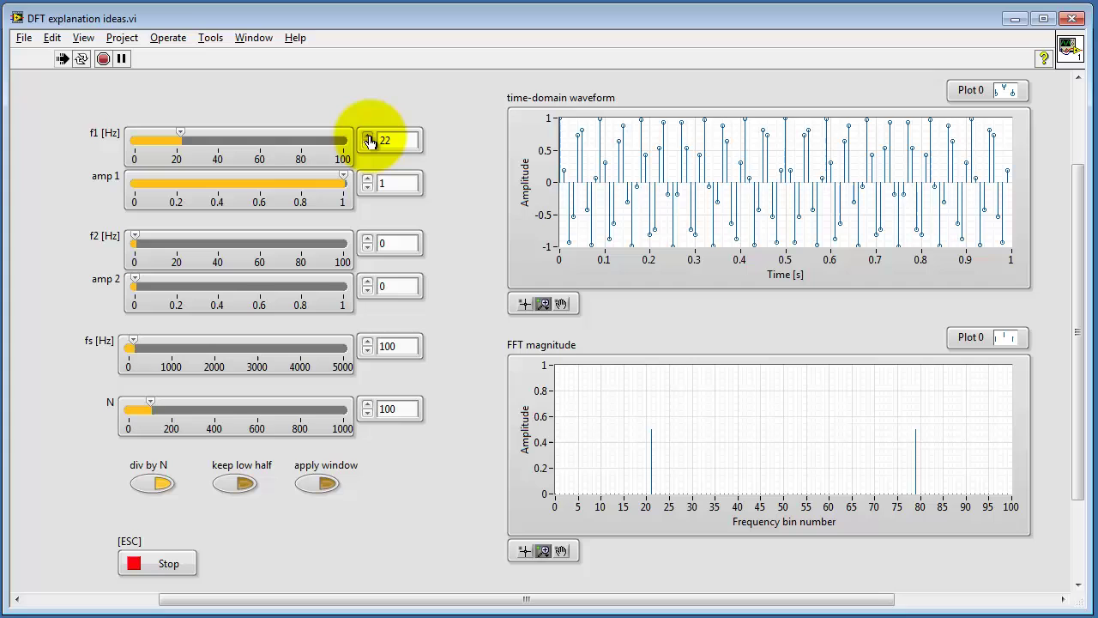
pyautogui.click(367, 137)
pyautogui.click(367, 137)
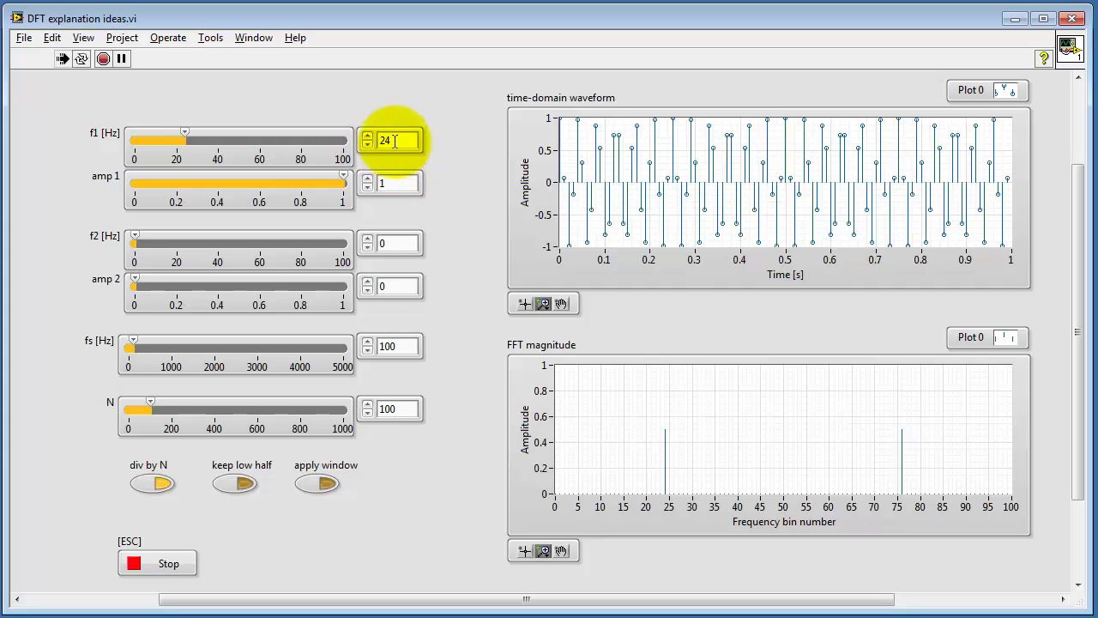
# Step: Bring f1 from 28 up to 50 Hz (Nyquist) and choose rectangle zoom for the time graph
pyautogui.moveTo(184, 139); pyautogui.dragTo(238, 144)
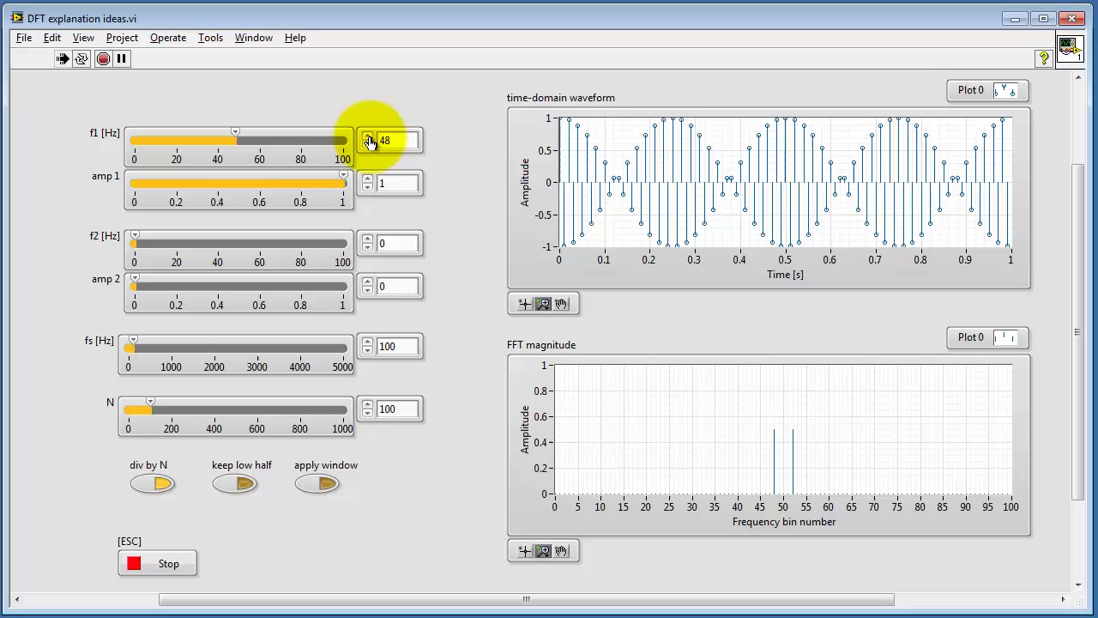
pyautogui.click(367, 136)
pyautogui.click(367, 137)
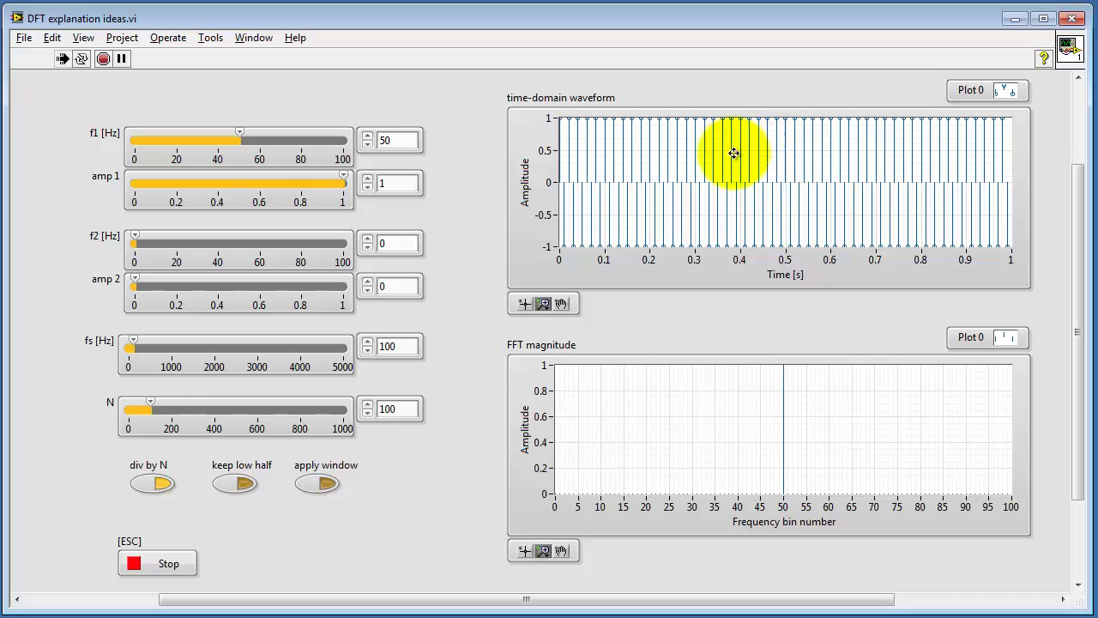
pyautogui.click(543, 304)
pyautogui.click(605, 317)
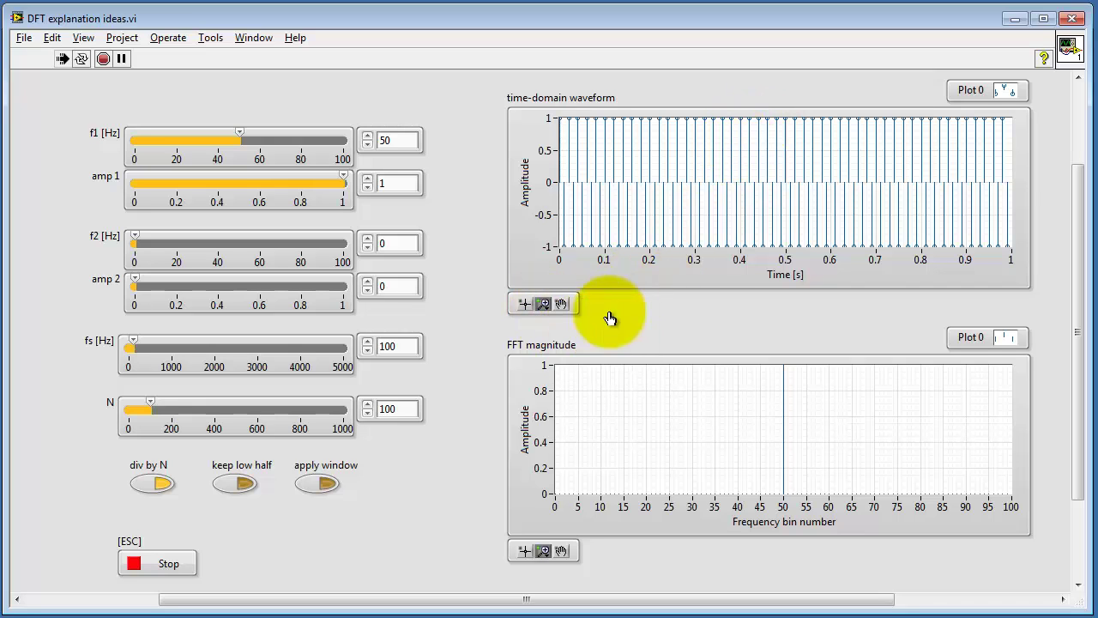
# Step: Zoom the time waveform to 0.34–0.49 s, then fit it back to the full 0–1 s span
pyautogui.moveTo(712, 157); pyautogui.dragTo(782, 158)
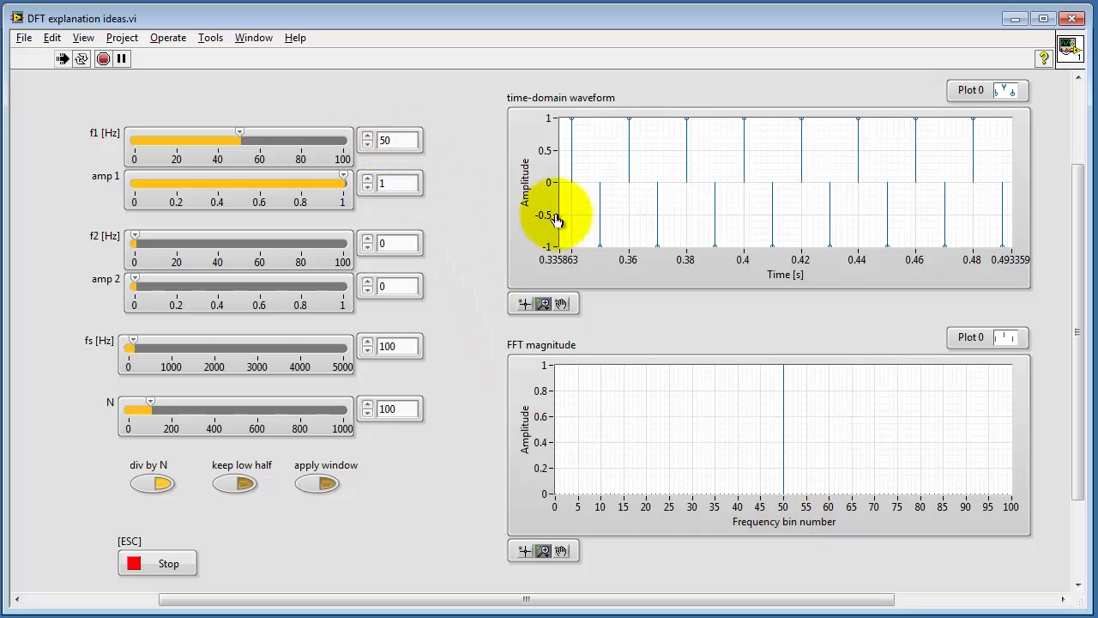
pyautogui.click(543, 303)
pyautogui.click(569, 343)
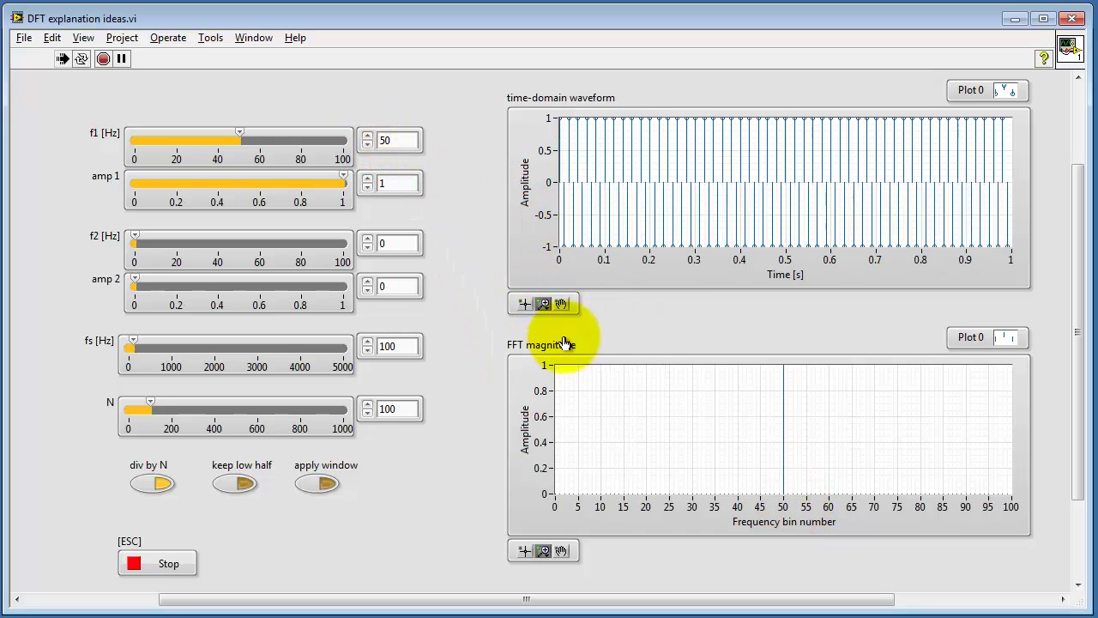
# Step: Rock f1 between 49, 50 and 51 Hz, finishing at 51 Hz
pyautogui.click(368, 148)
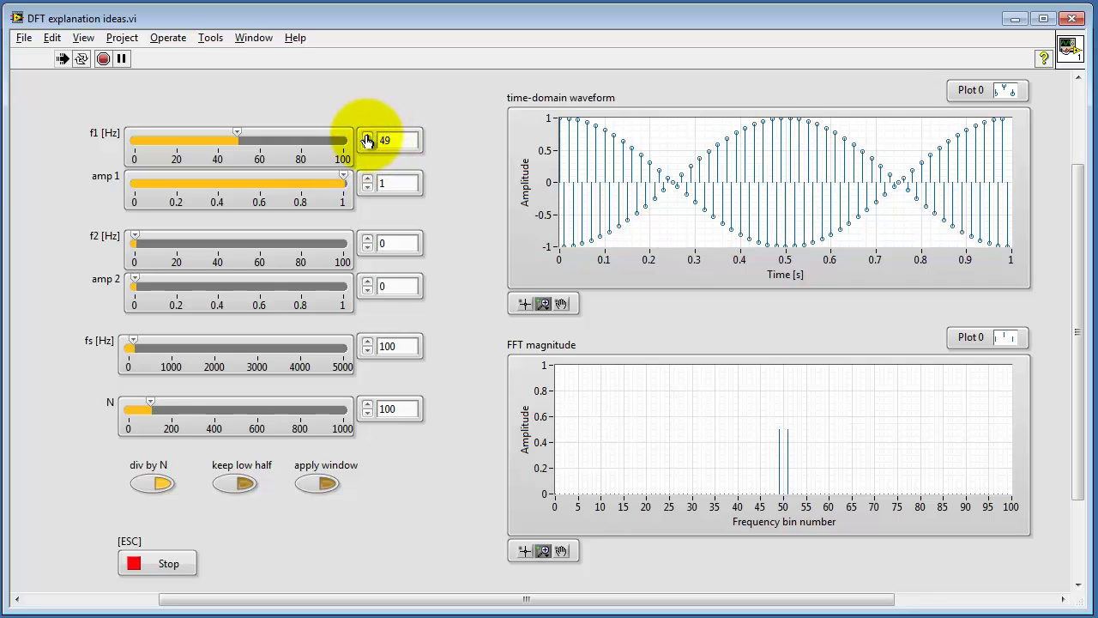
pyautogui.click(367, 137)
pyautogui.click(368, 137)
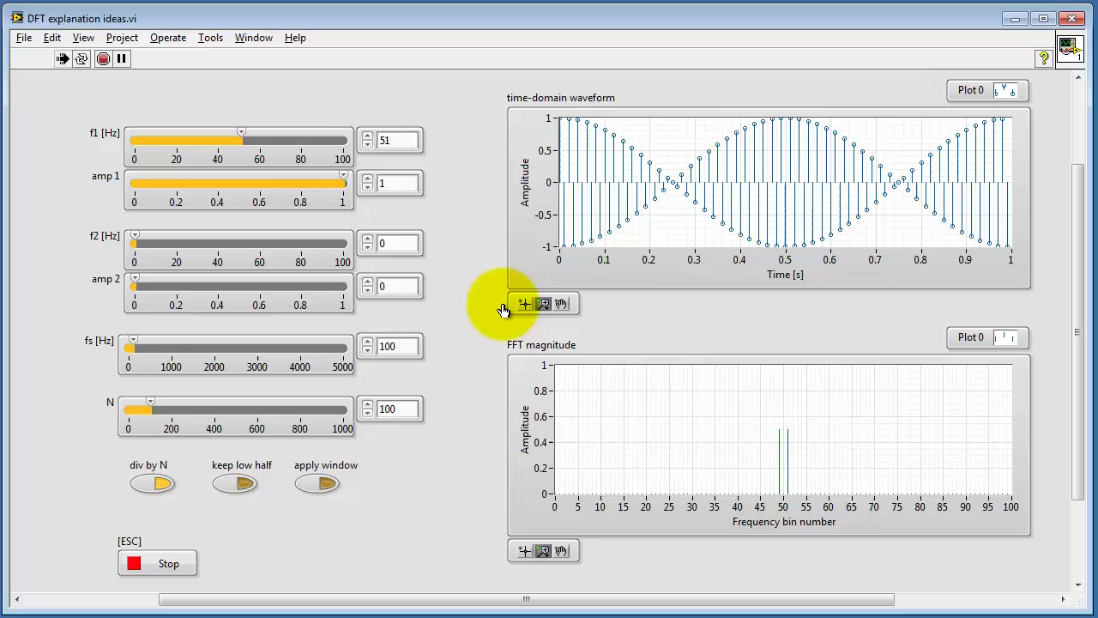
pyautogui.click(367, 144)
pyautogui.click(367, 144)
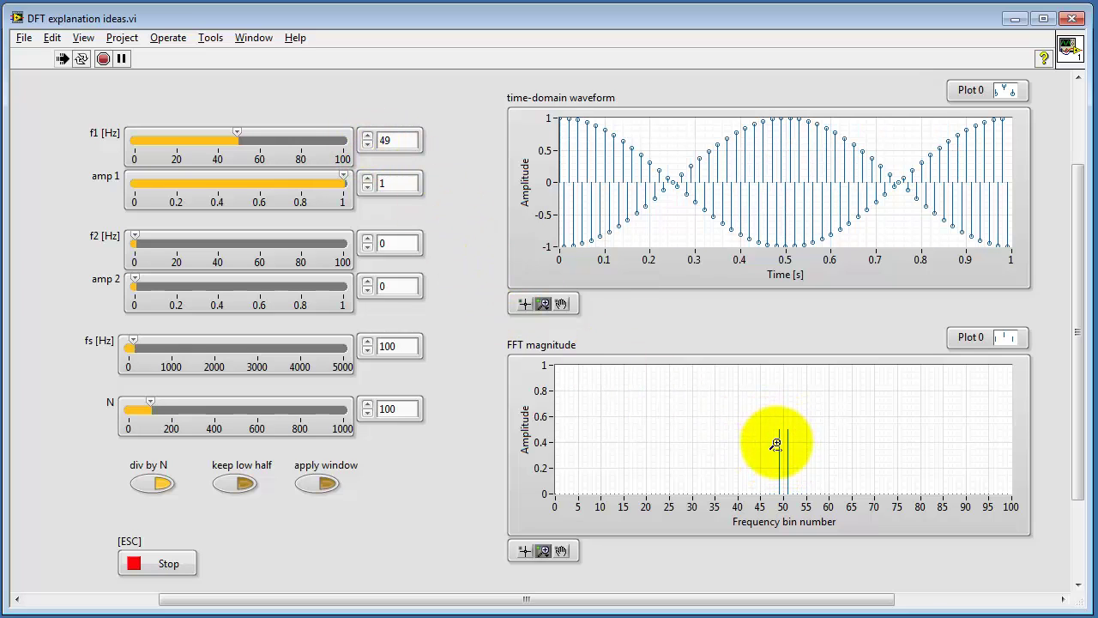
pyautogui.click(368, 136)
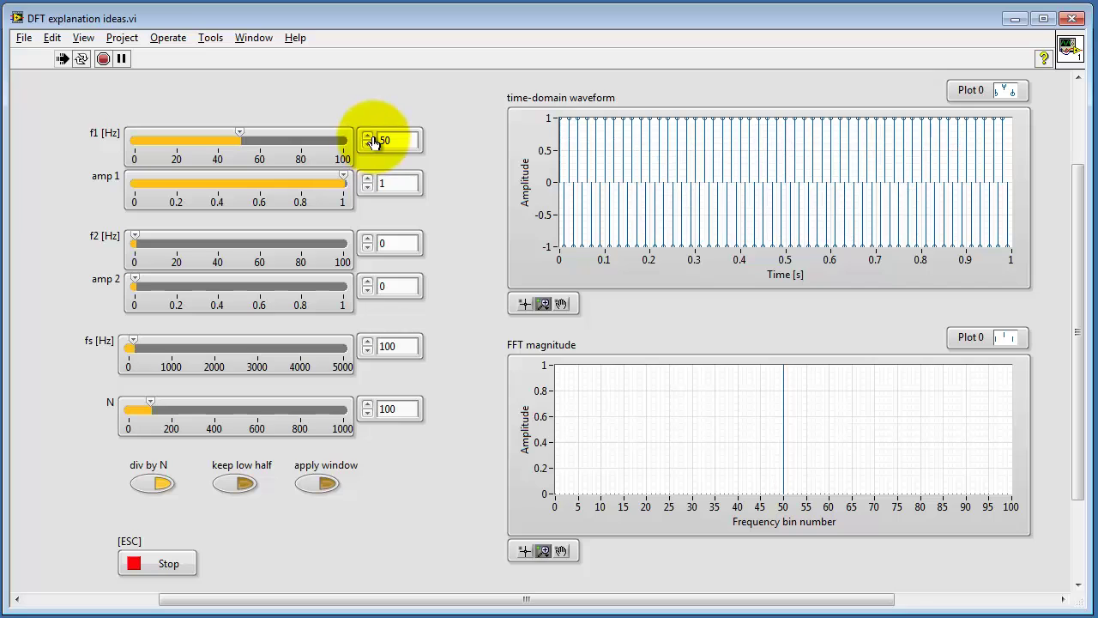
pyautogui.click(368, 137)
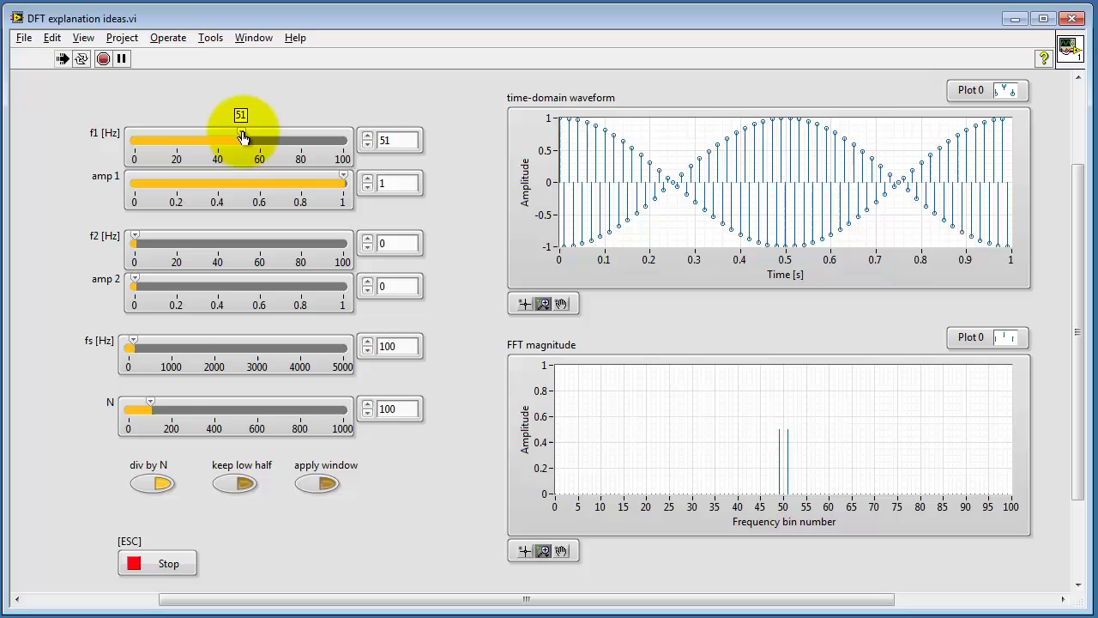
# Step: Sweep f1 from 51 up to 98 Hz, then enter 2 Hz in the f1 numeric box
pyautogui.moveTo(243, 137); pyautogui.dragTo(300, 140)
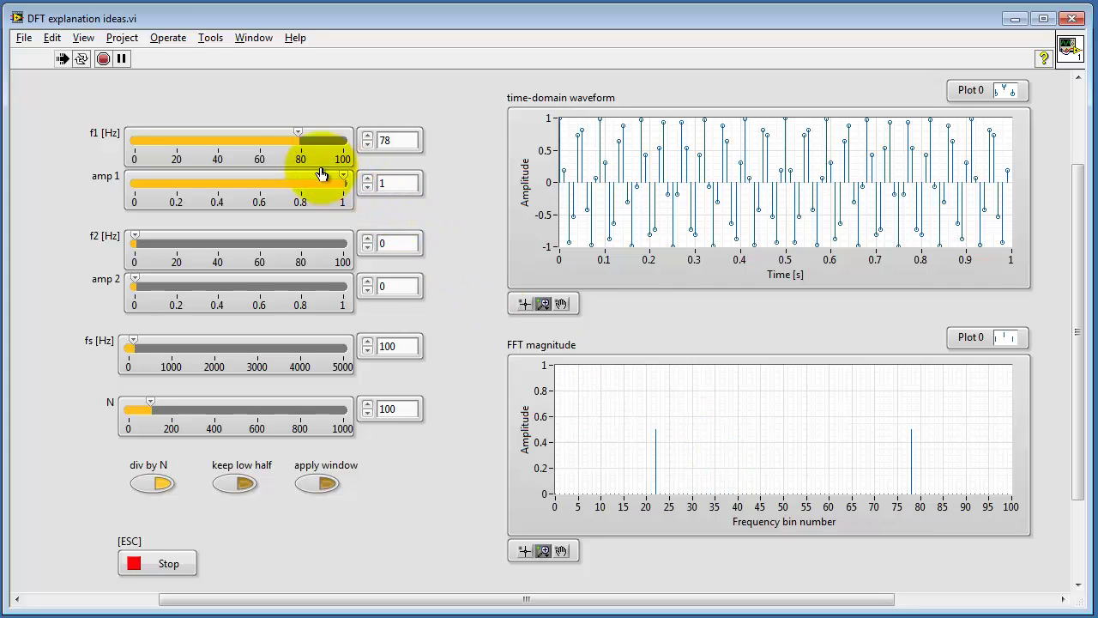
pyautogui.moveTo(298, 138); pyautogui.dragTo(339, 142)
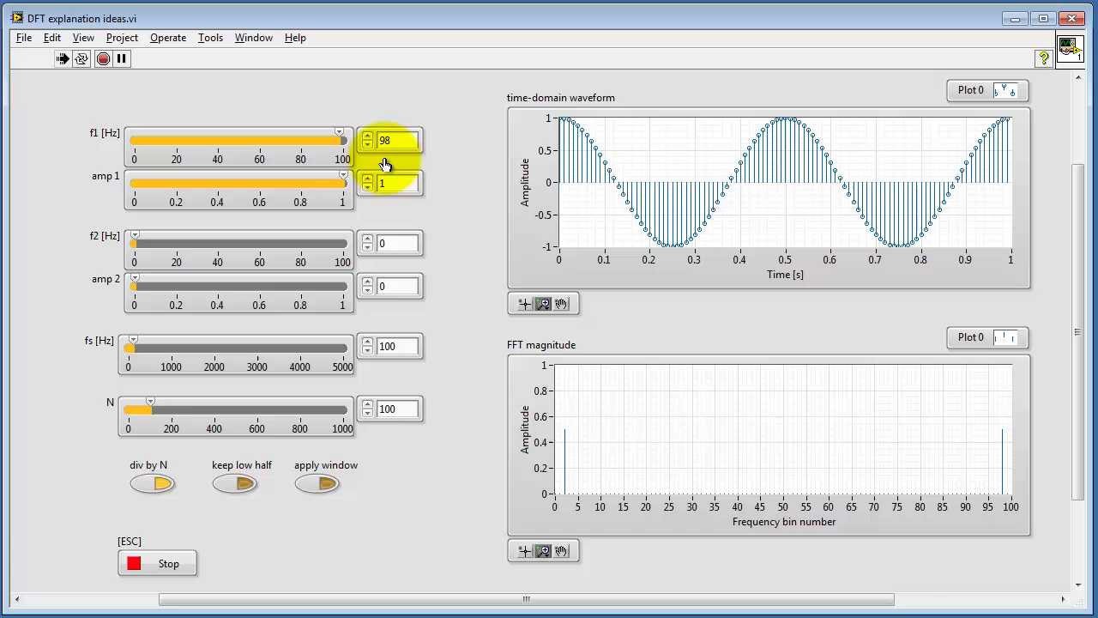
pyautogui.moveTo(400, 140); pyautogui.dragTo(373, 138)
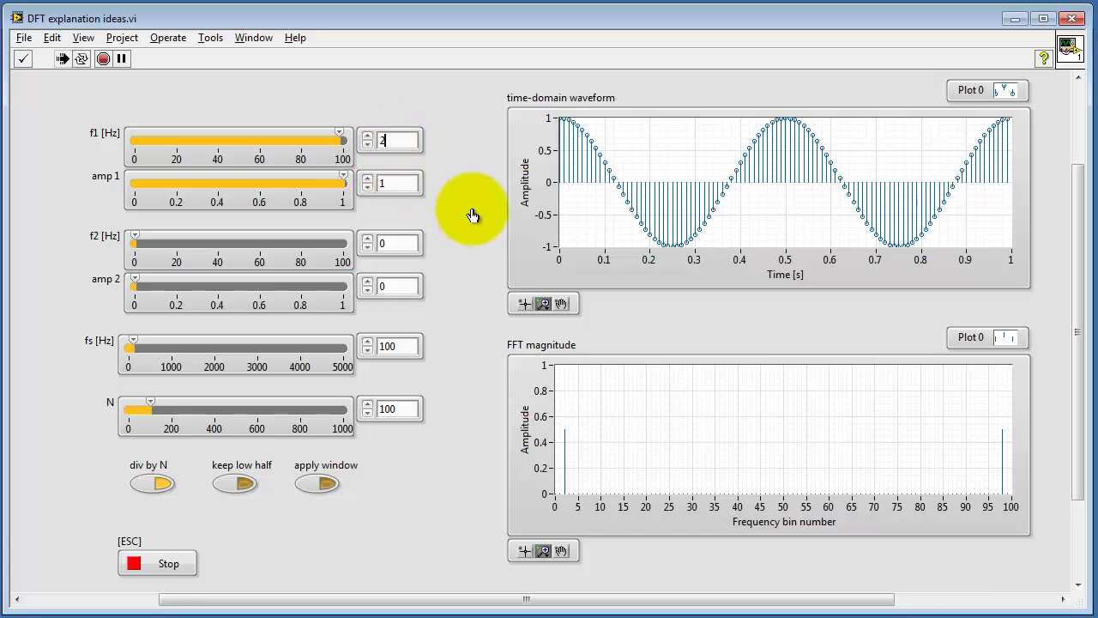
pyautogui.click(461, 126)
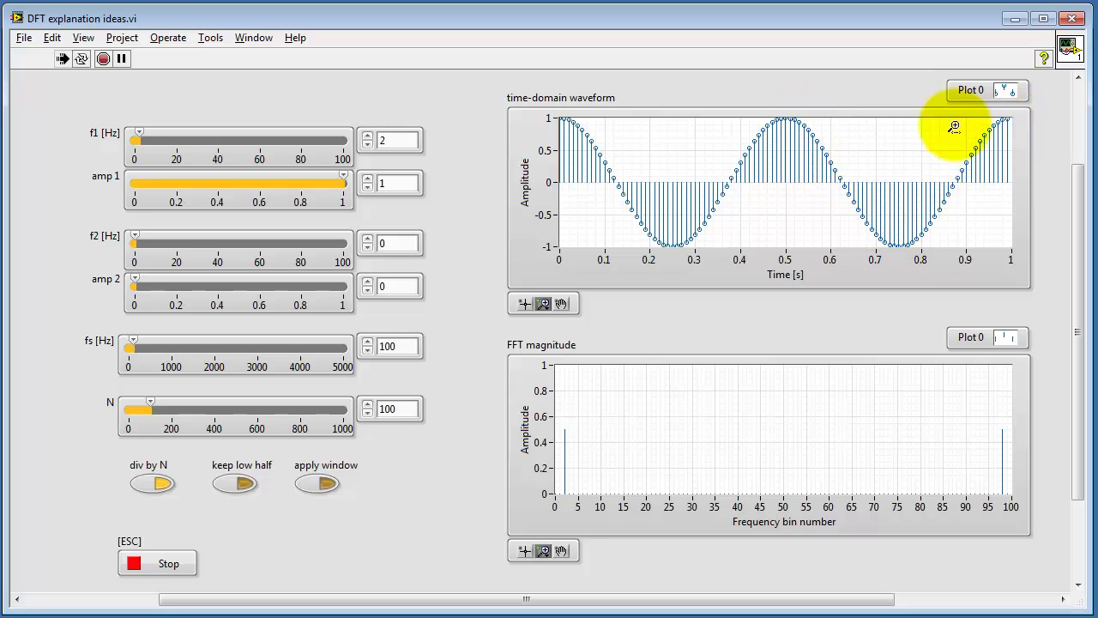
# Step: Stop the VI, set f1's Data Entry increment to 0.1, rerun, and raise f1 to 2.1 Hz
pyautogui.click(169, 567)
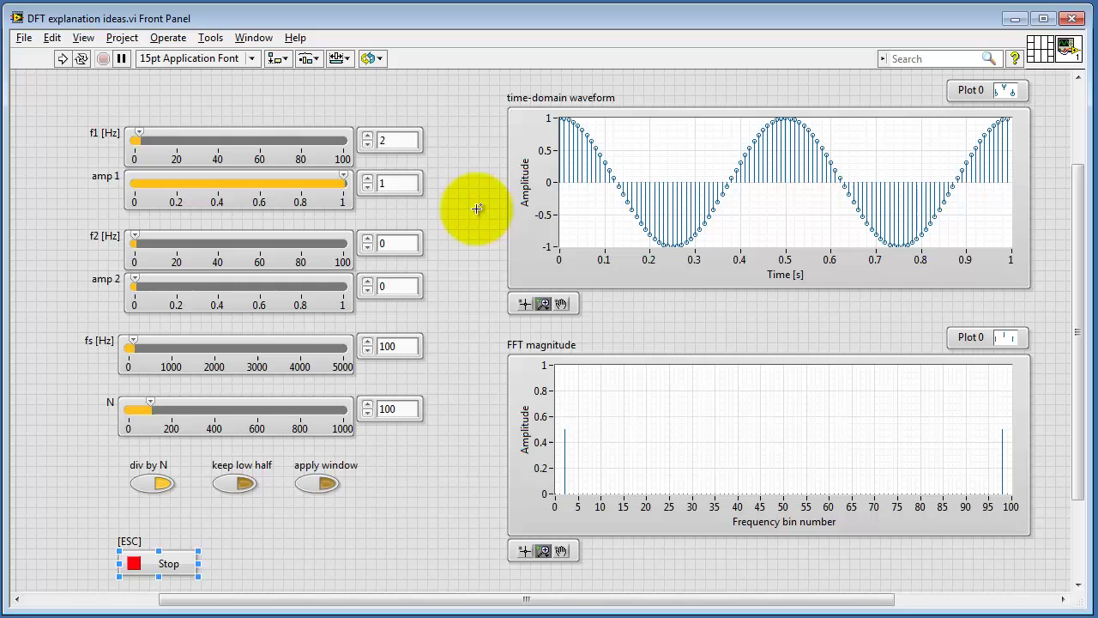
pyautogui.rightClick(413, 152)
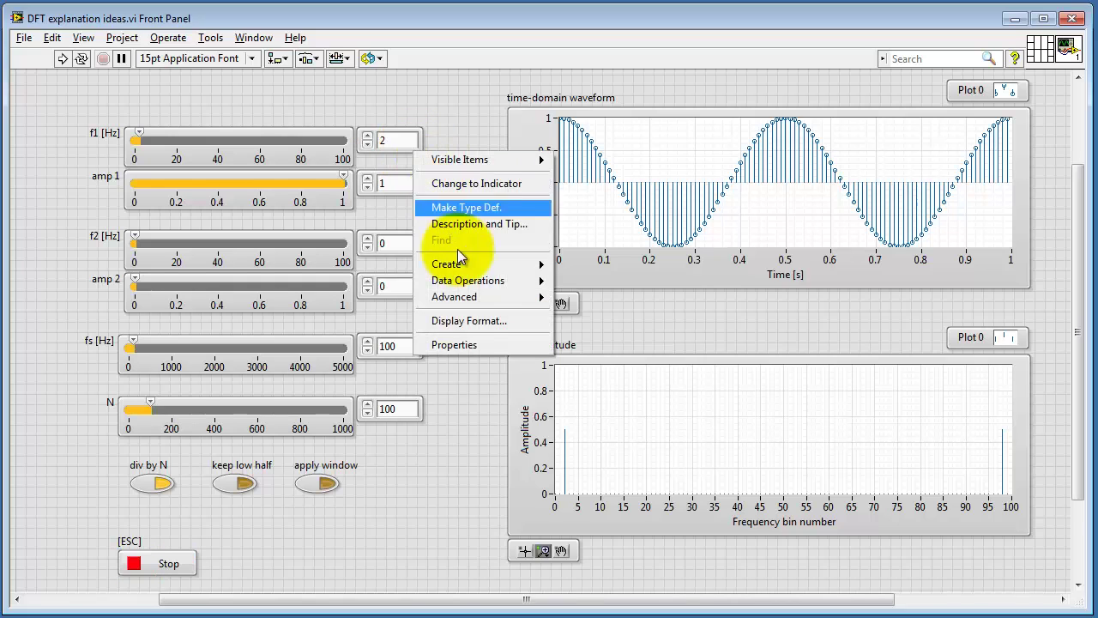
pyautogui.click(455, 345)
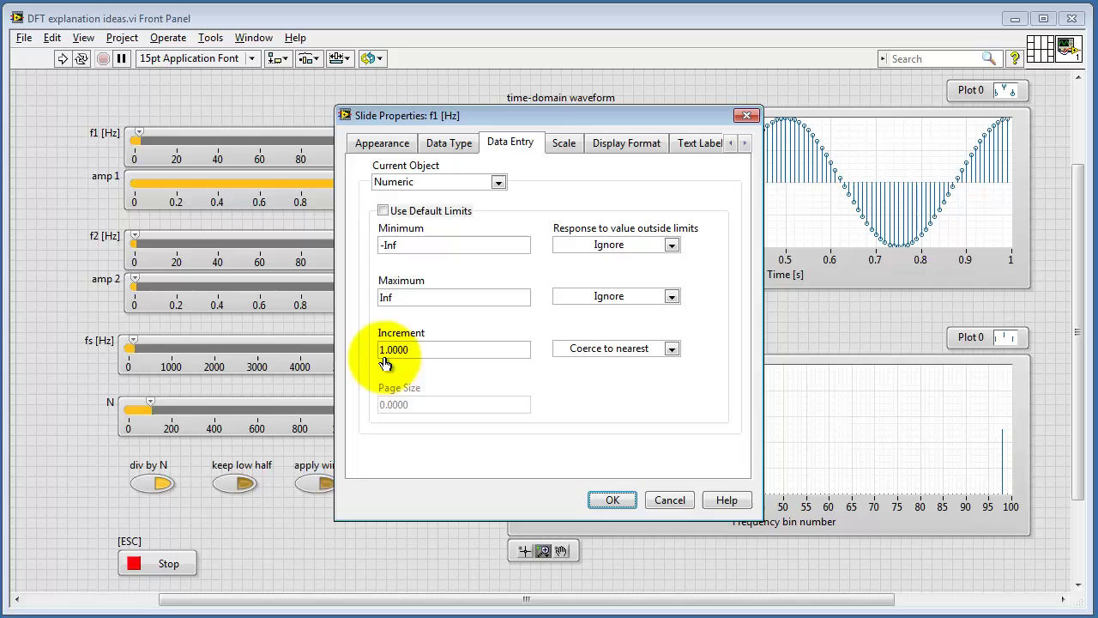
pyautogui.moveTo(382, 349); pyautogui.dragTo(425, 351)
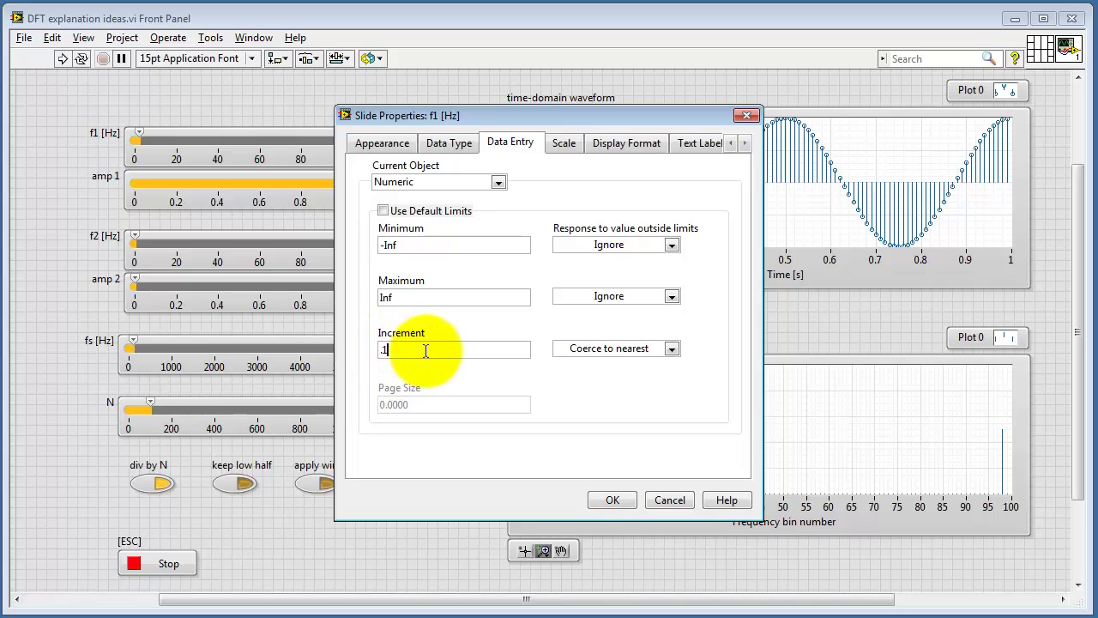
pyautogui.click(613, 500)
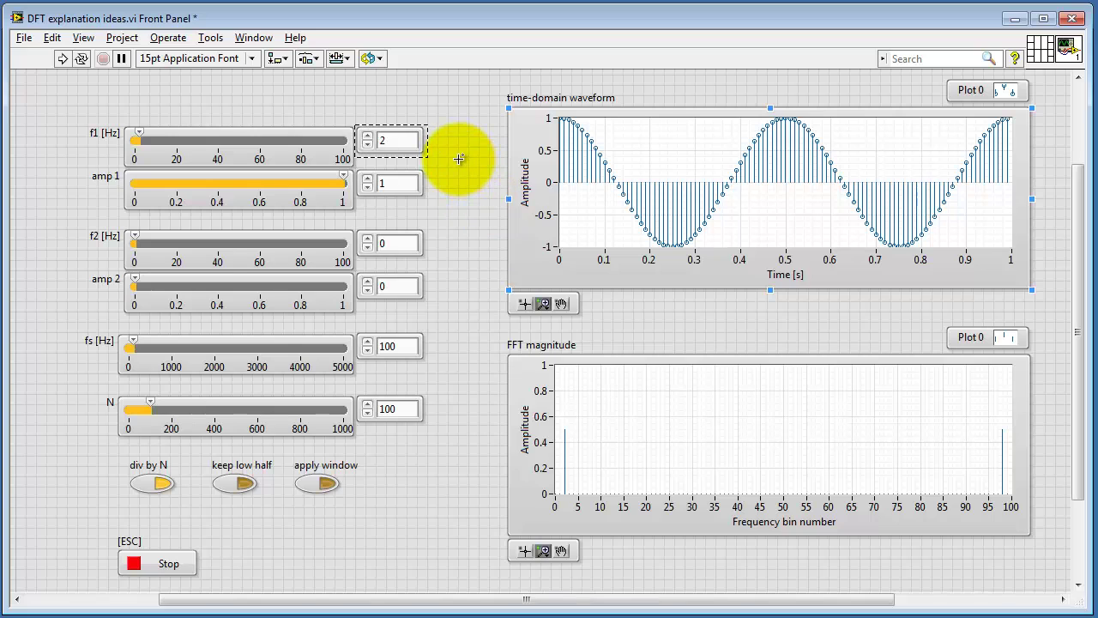
pyautogui.click(62, 58)
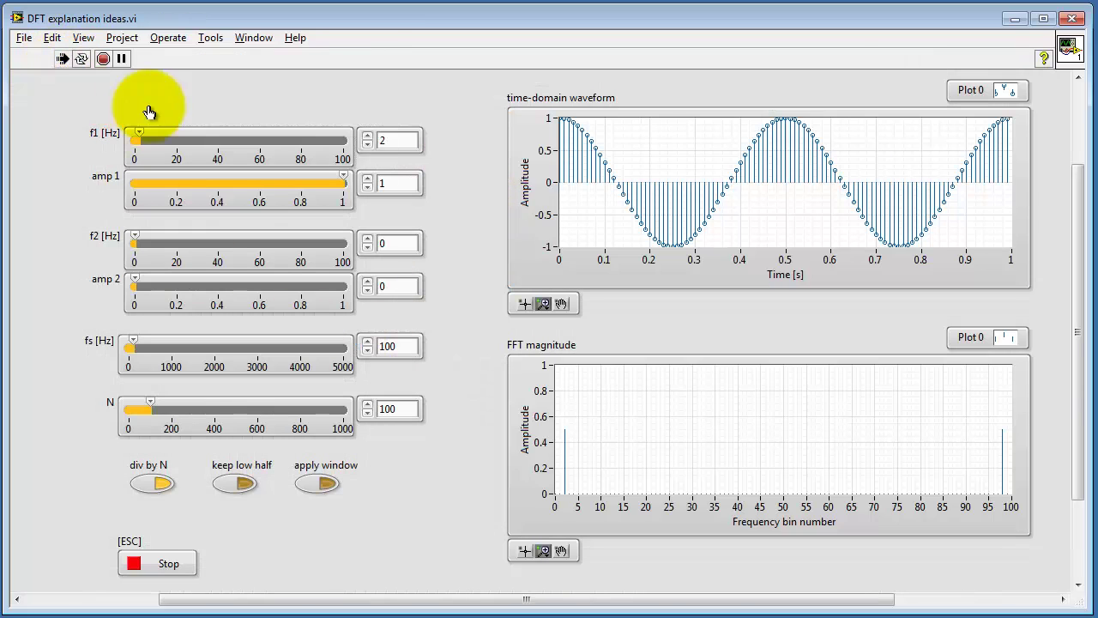
pyautogui.click(368, 137)
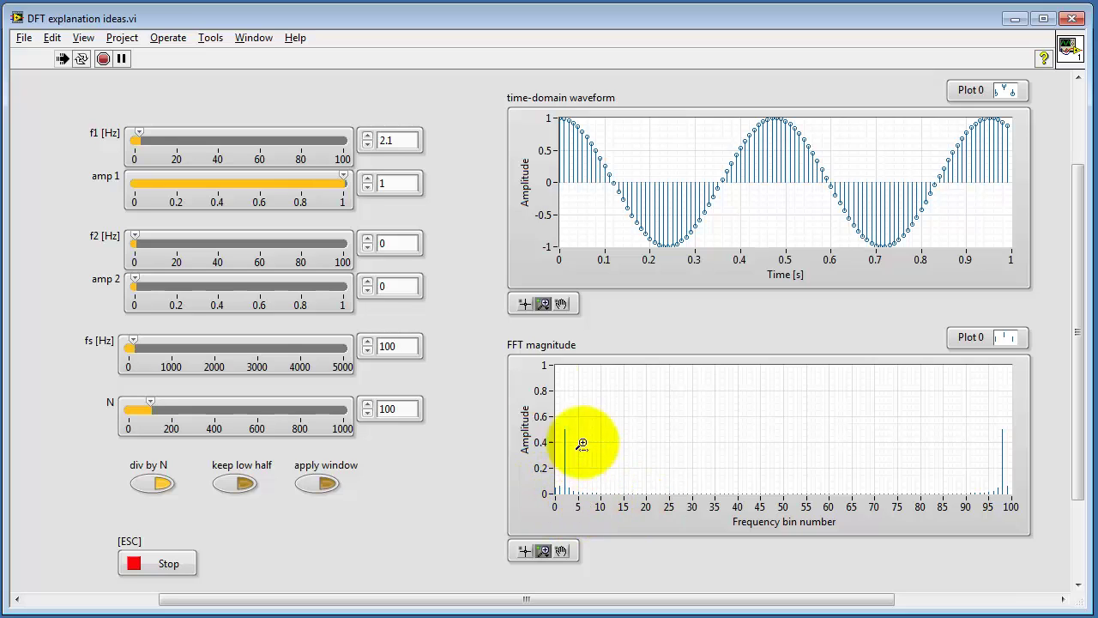
# Step: Lower f1 to 1.9 Hz, then step it up by 0.1 Hz to 3 Hz
pyautogui.click(366, 148)
pyautogui.click(367, 148)
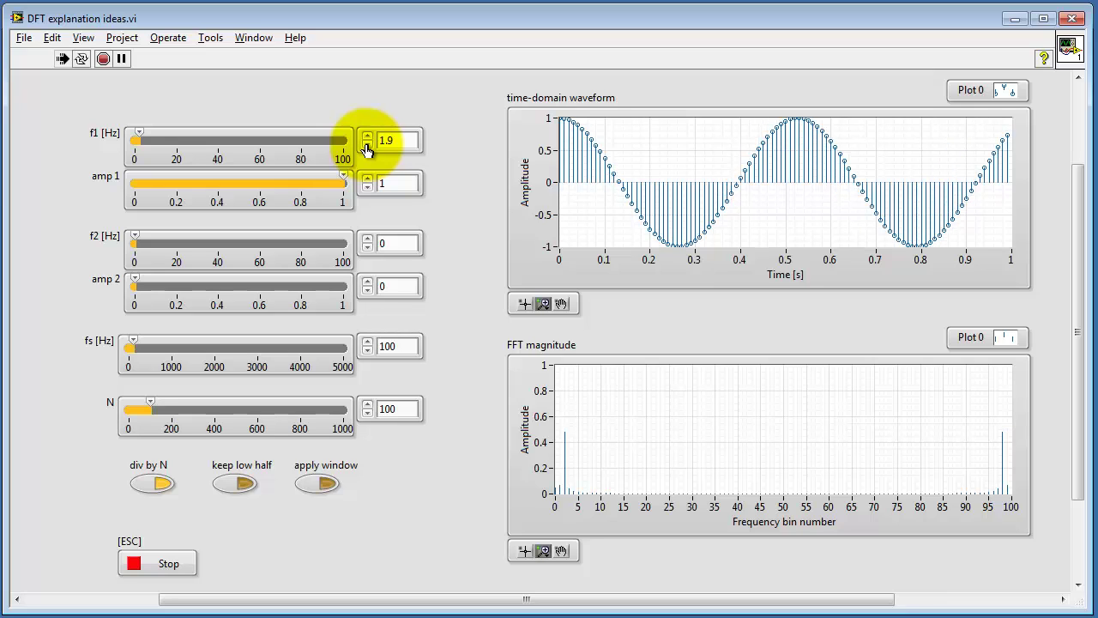
pyautogui.click(367, 137)
pyautogui.click(368, 137)
pyautogui.click(367, 138)
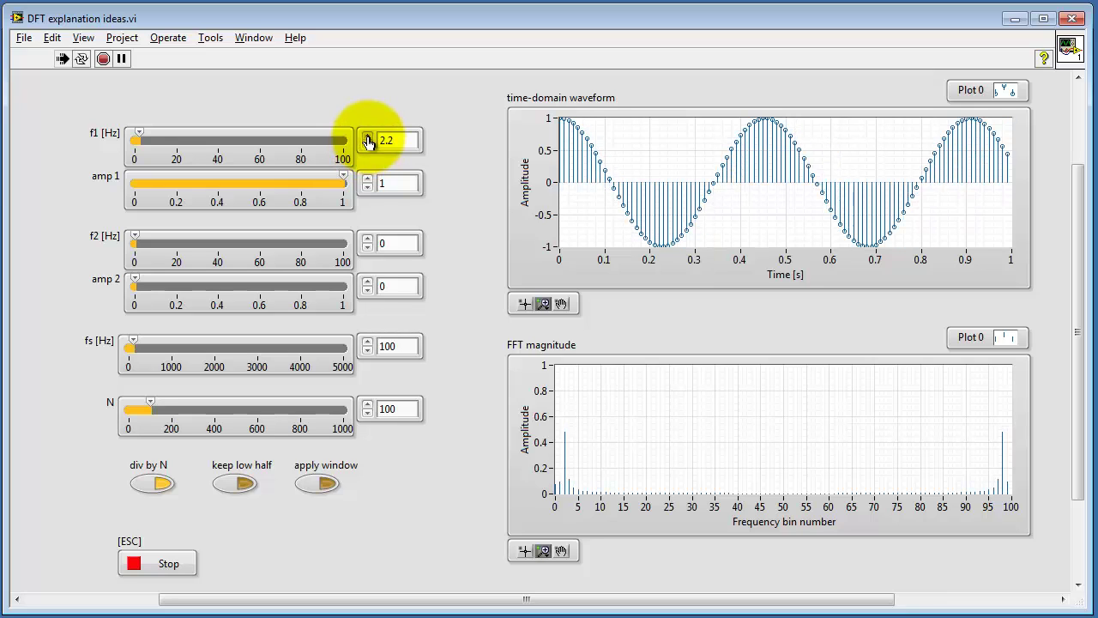
pyautogui.click(367, 137)
pyautogui.click(368, 137)
pyautogui.click(367, 137)
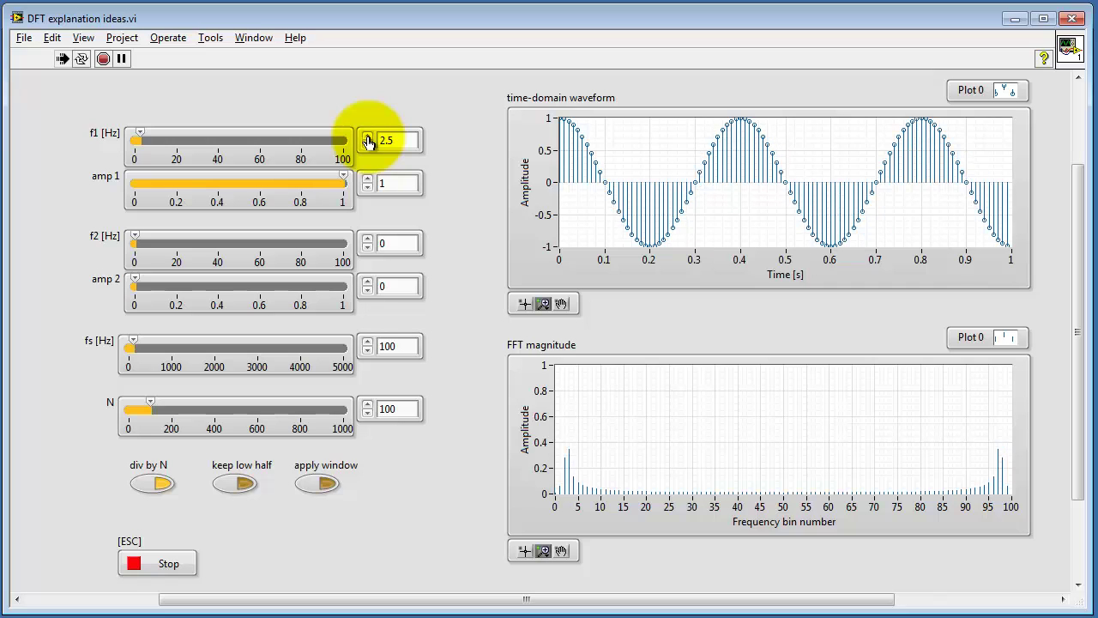
pyautogui.click(368, 137)
pyautogui.click(367, 137)
pyautogui.click(368, 137)
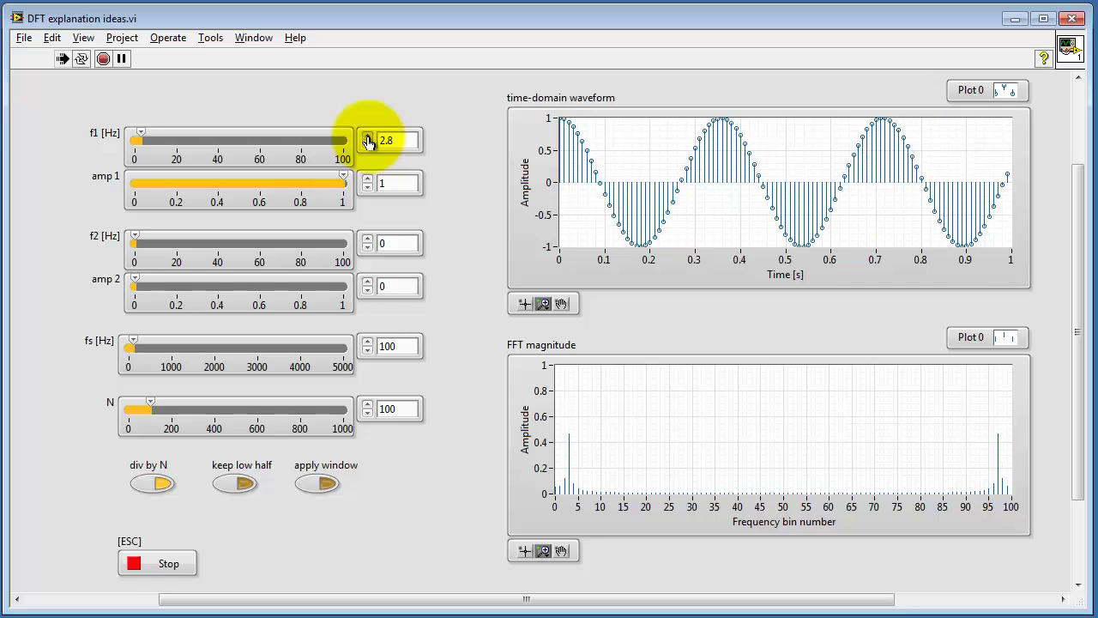
pyautogui.click(367, 137)
pyautogui.click(367, 137)
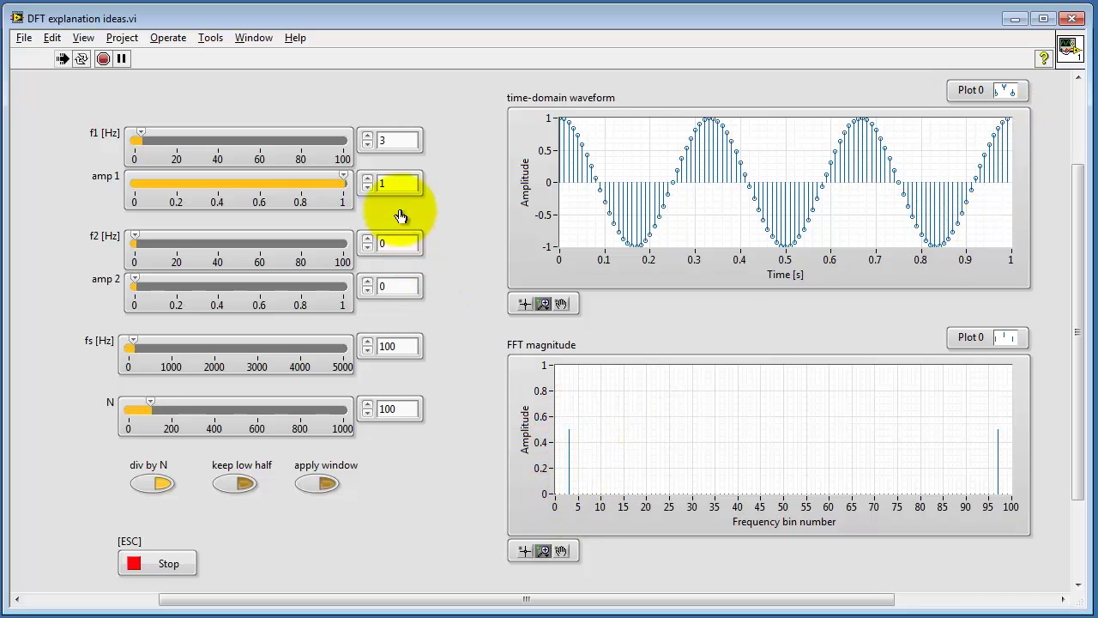
# Step: Step f1 from 3.1 Hz up to 4 Hz in 0.1 Hz increments
pyautogui.click(368, 135)
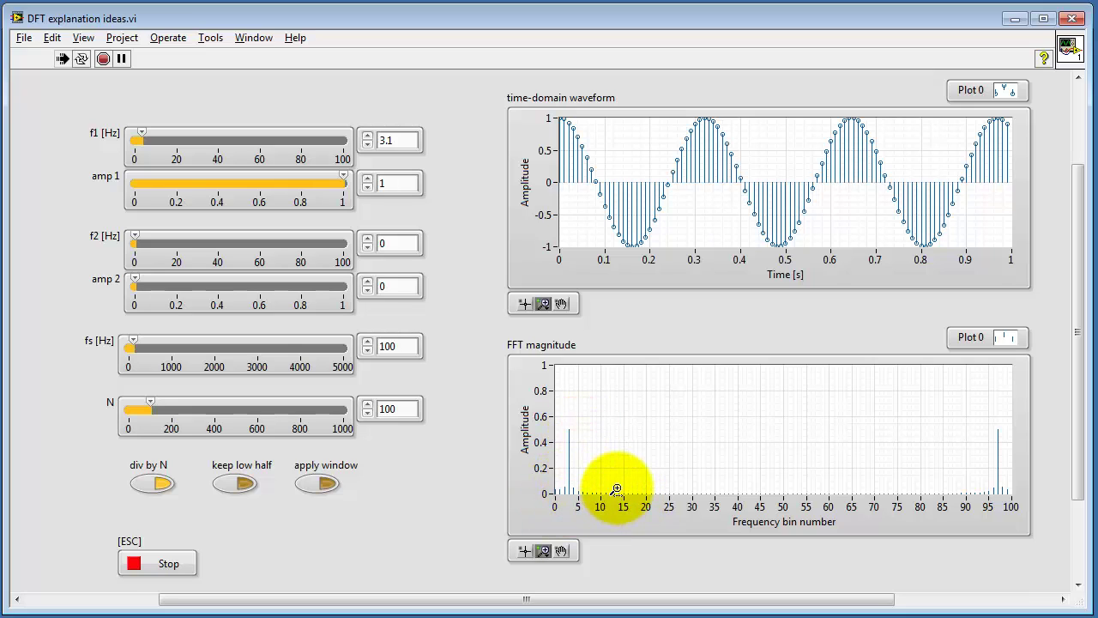
pyautogui.click(367, 137)
pyautogui.click(367, 137)
pyautogui.click(368, 138)
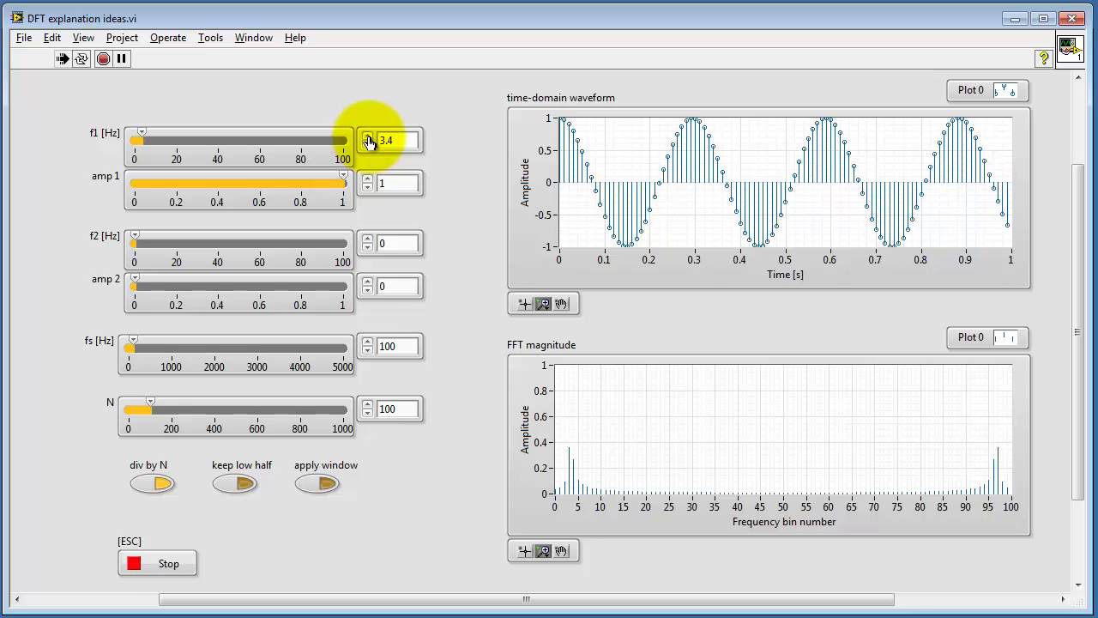
pyautogui.click(367, 138)
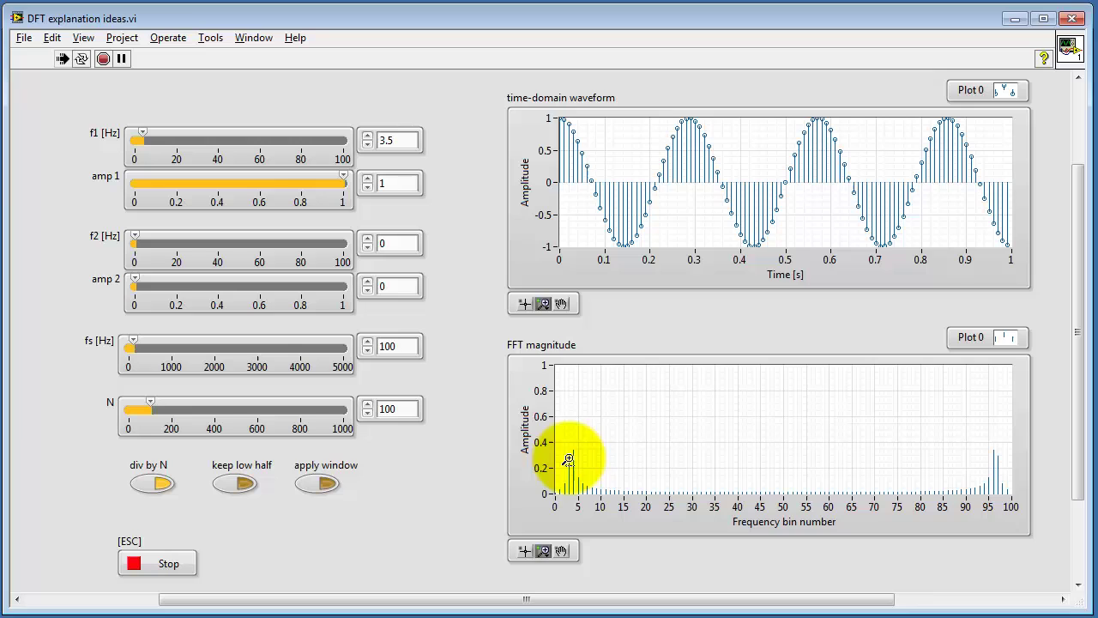
pyautogui.click(367, 137)
pyautogui.click(367, 138)
pyautogui.click(367, 137)
pyautogui.click(367, 138)
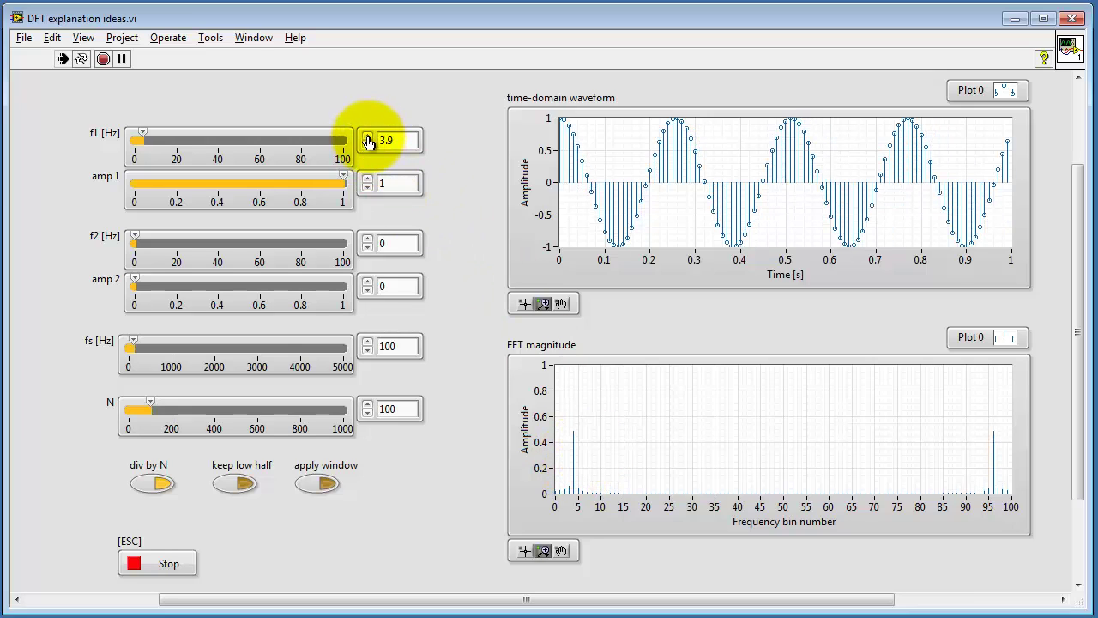
pyautogui.click(367, 137)
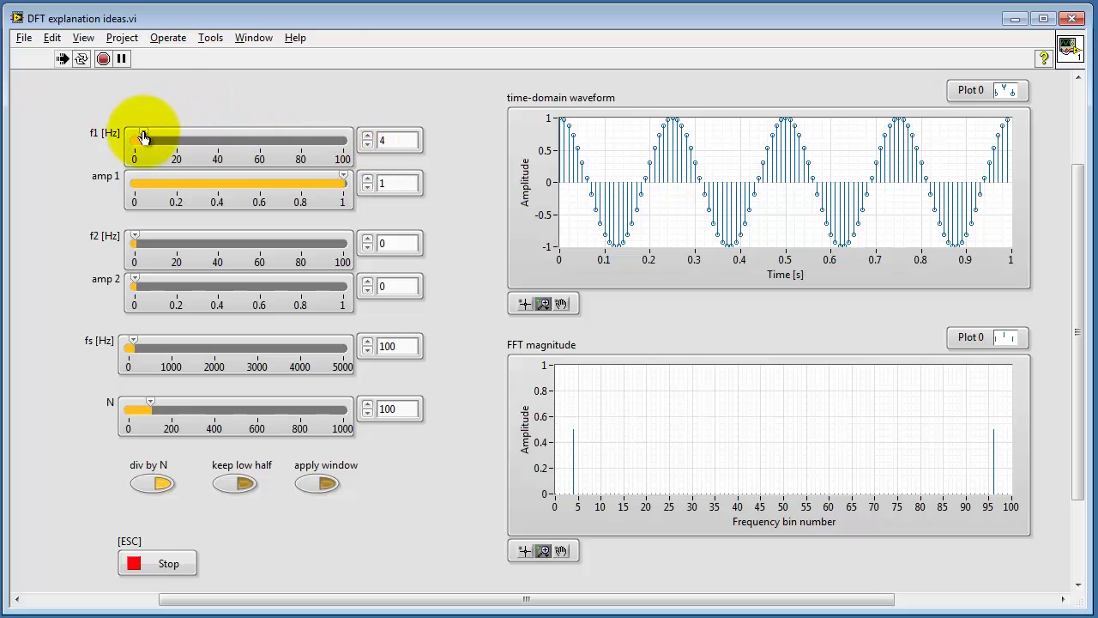
# Step: Drag the f1 slider up from 4 Hz to 11.5 Hz
pyautogui.moveTo(143, 138)
pyautogui.mouseDown()
pyautogui.moveTo(237, 144)
pyautogui.moveTo(159, 147)
pyautogui.mouseUp()
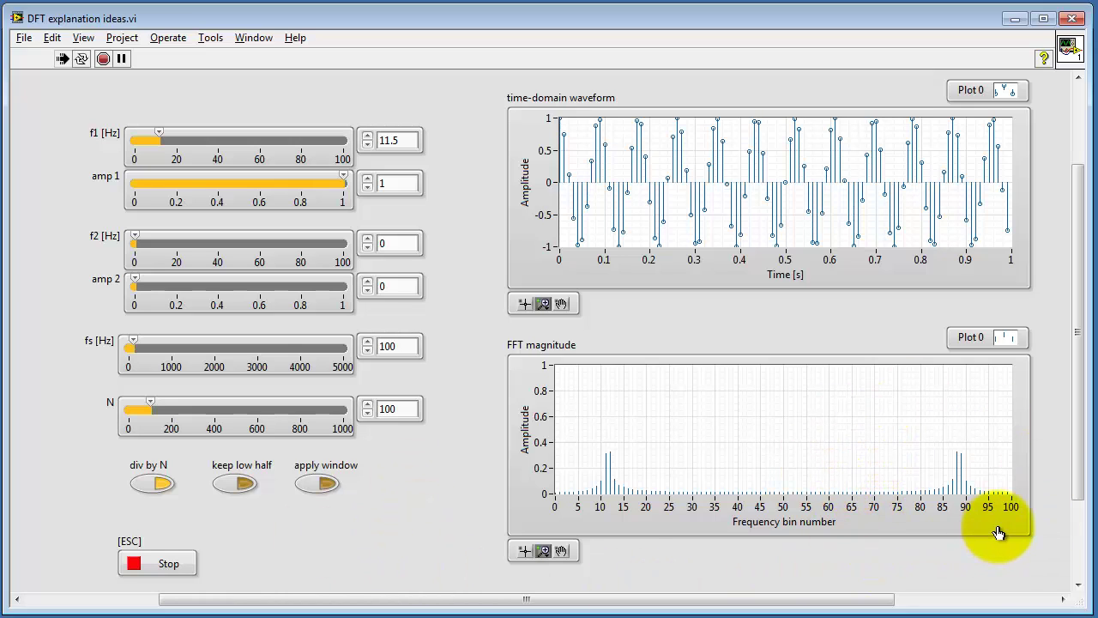
# Step: Show only FFT bins 0–50 and step f1 from 11.6 up to 12 Hz
pyautogui.click(244, 486)
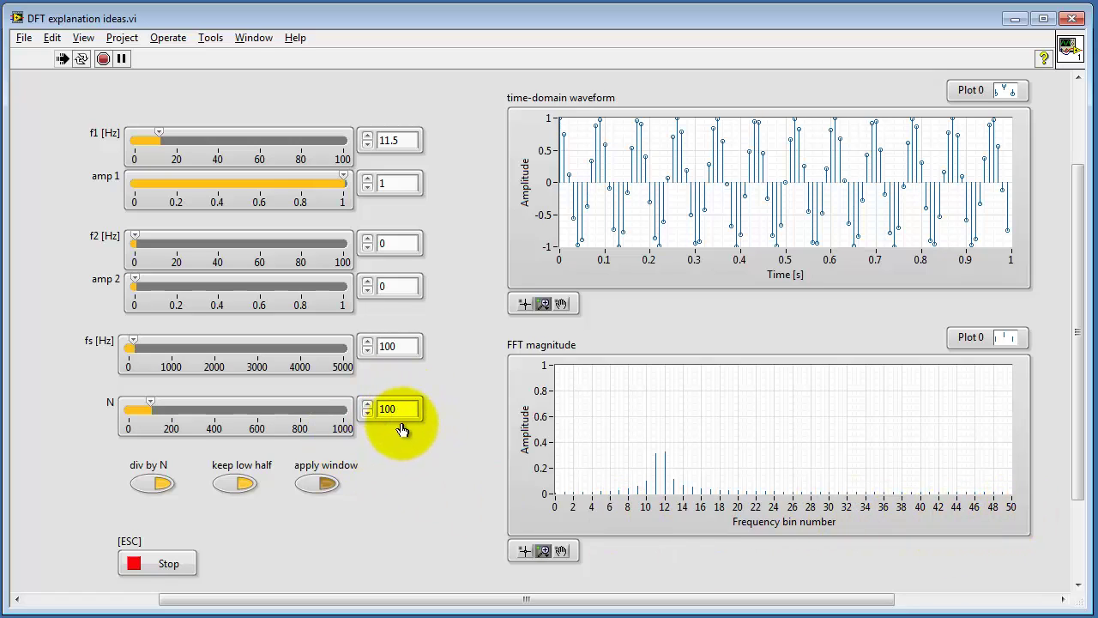
pyautogui.click(367, 135)
pyautogui.click(367, 136)
pyautogui.click(367, 136)
pyautogui.click(367, 136)
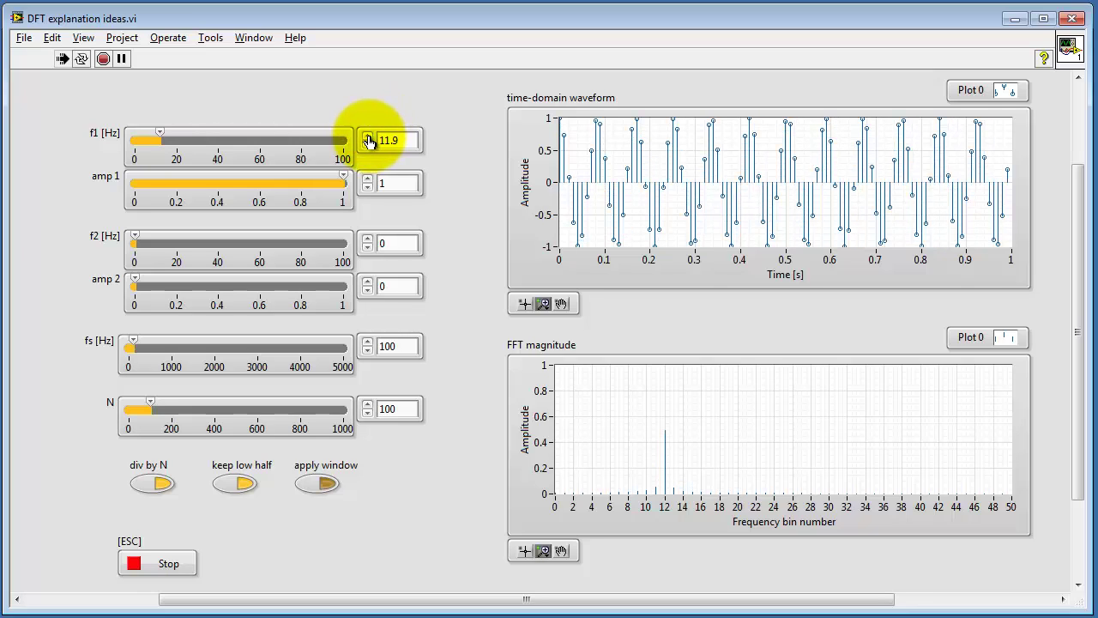
pyautogui.click(367, 136)
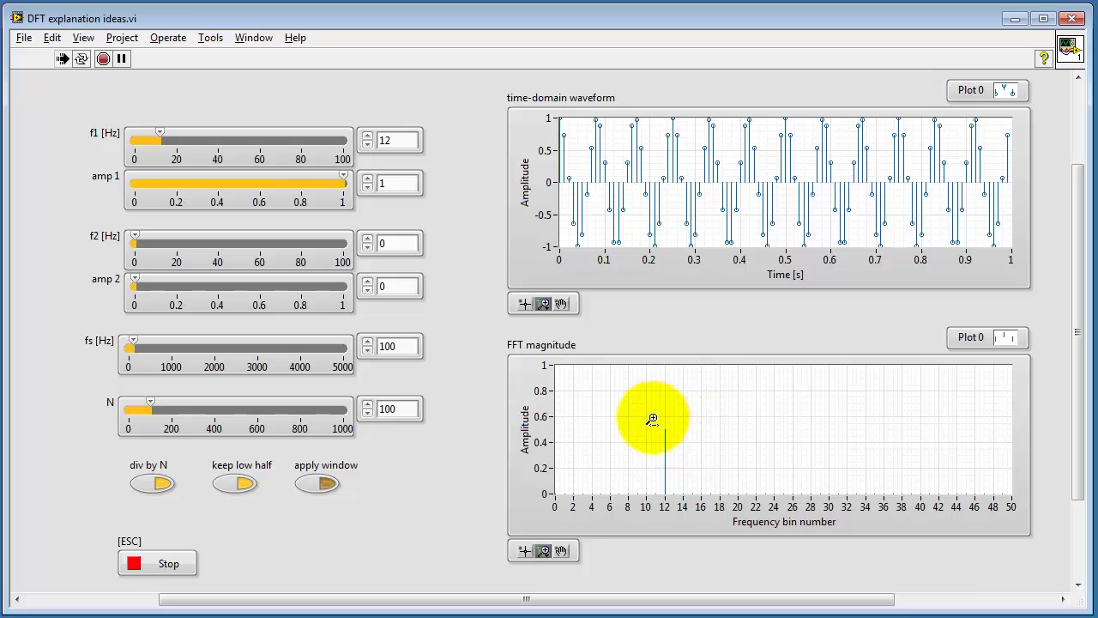
# Step: Step f1 in 0.1 Hz increments from 12.1 to exactly 13 Hz
pyautogui.click(367, 137)
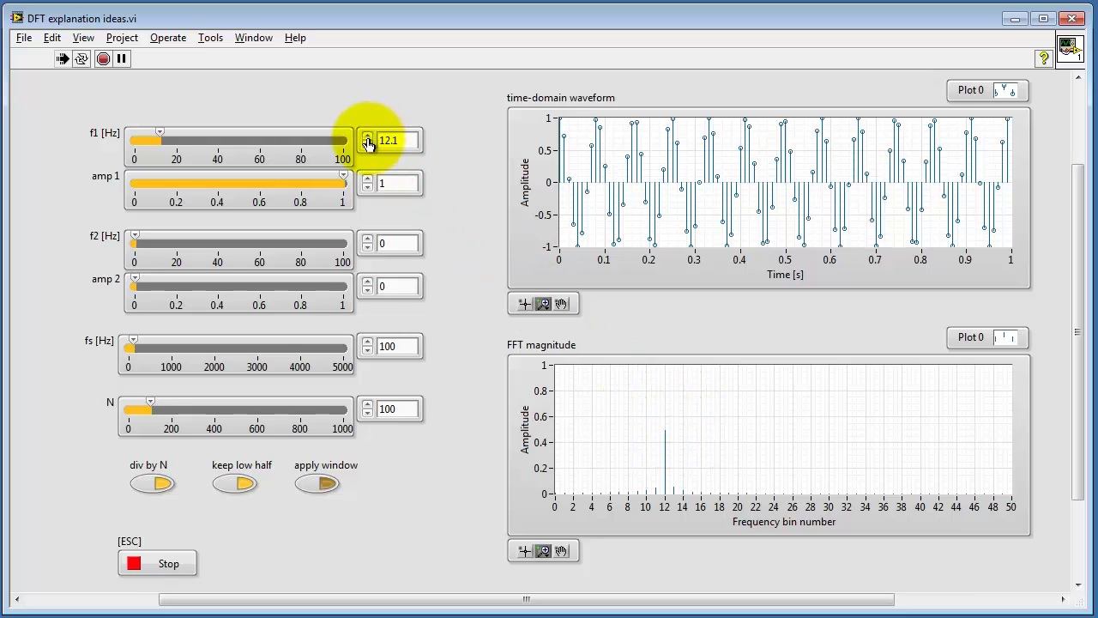
pyautogui.click(367, 137)
pyautogui.click(367, 136)
pyautogui.click(367, 136)
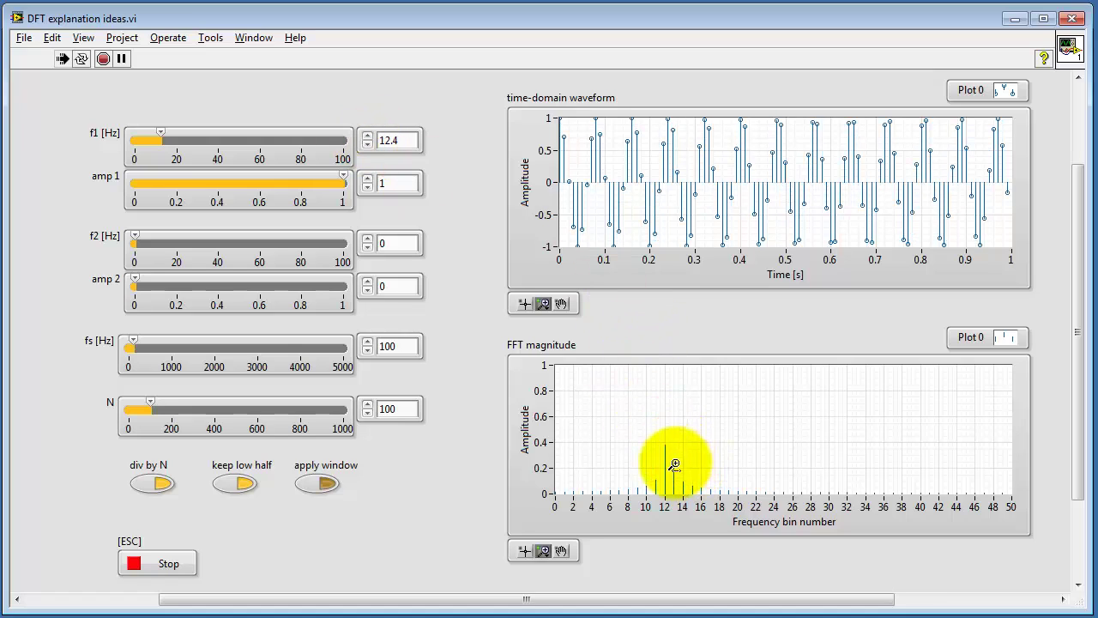
pyautogui.click(367, 137)
pyautogui.click(368, 136)
pyautogui.click(367, 136)
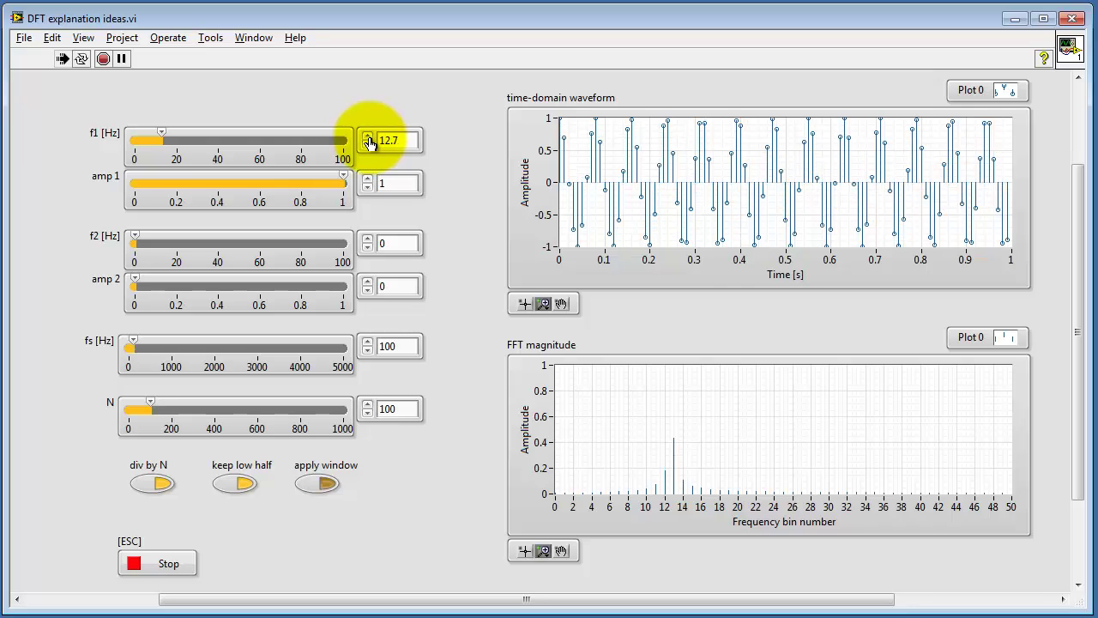
pyautogui.click(367, 136)
pyautogui.click(367, 137)
pyautogui.click(367, 136)
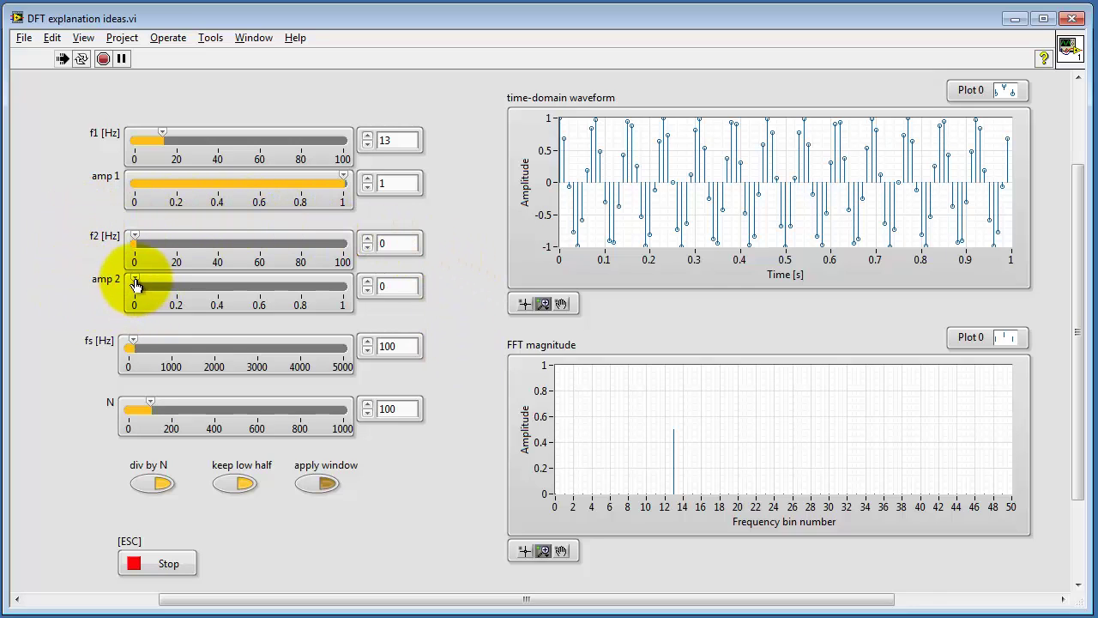
# Step: Raise amp 2 to 1, move f2 to about 8 Hz, and toggle AutoScale Y on the waveform graph
pyautogui.moveTo(136, 285); pyautogui.dragTo(344, 289)
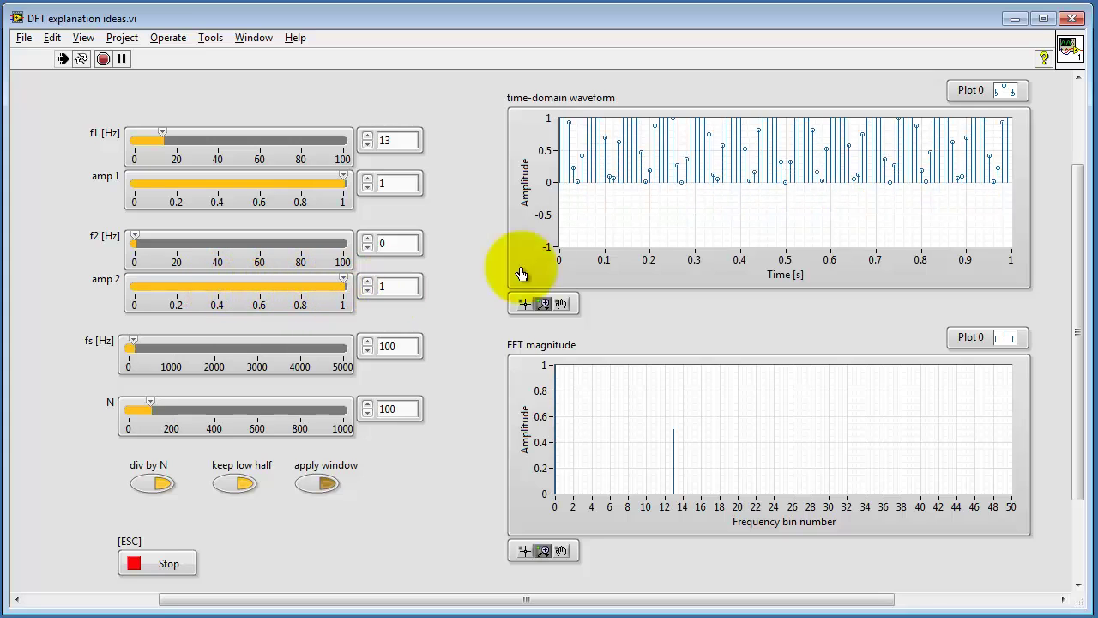
pyautogui.rightClick(546, 147)
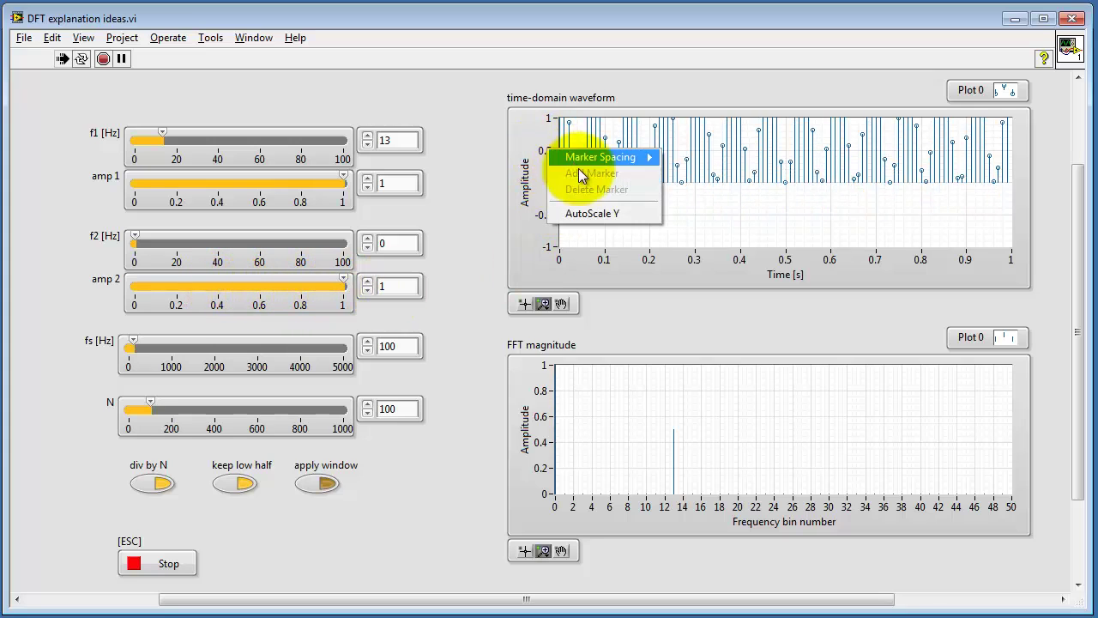
pyautogui.click(591, 212)
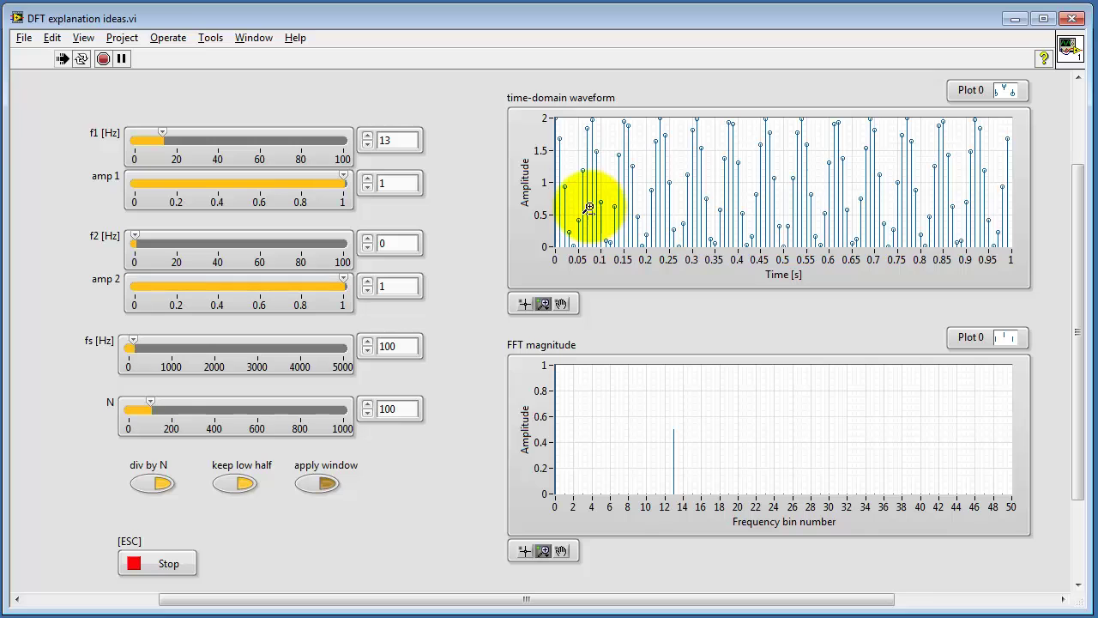
pyautogui.moveTo(134, 240); pyautogui.dragTo(156, 244)
pyautogui.rightClick(546, 161)
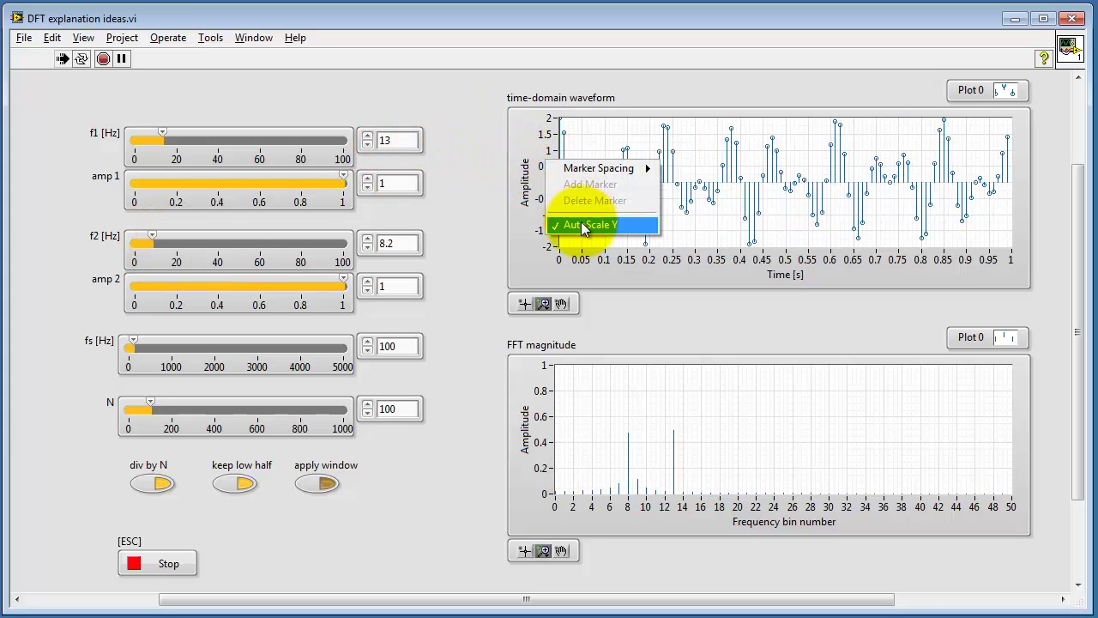
pyautogui.click(583, 224)
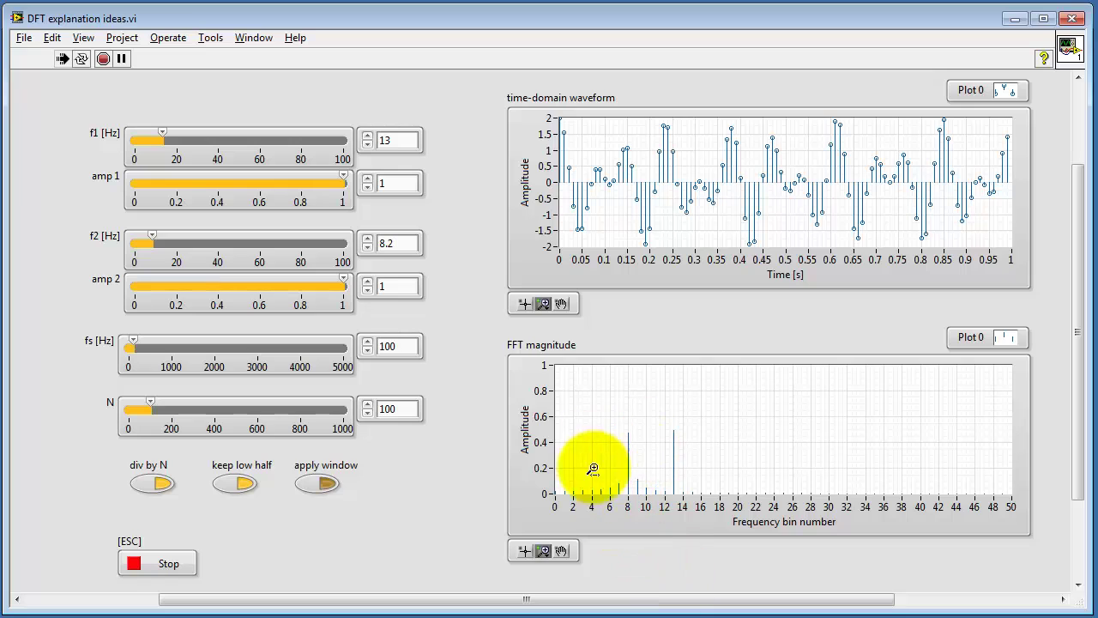
# Step: Nudge f2 in 0.1 Hz steps up to 9 Hz, then on to 9.4 Hz
pyautogui.click(368, 241)
pyautogui.click(367, 241)
pyautogui.click(368, 241)
pyautogui.click(367, 241)
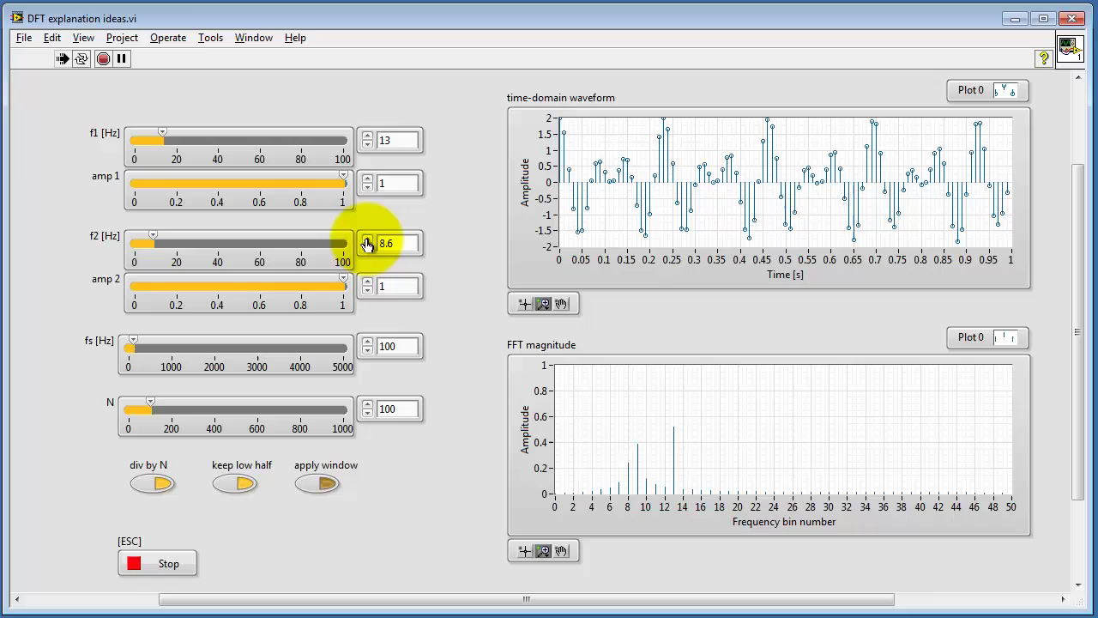
pyautogui.click(368, 241)
pyautogui.click(367, 241)
pyautogui.click(367, 241)
pyautogui.click(367, 241)
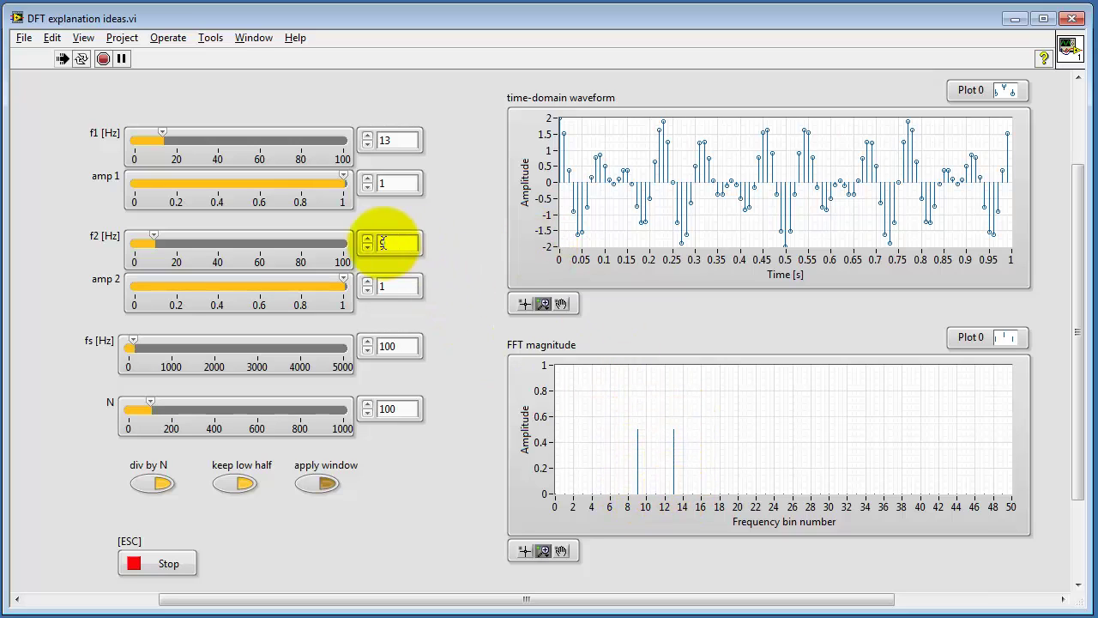
pyautogui.click(367, 241)
pyautogui.click(368, 241)
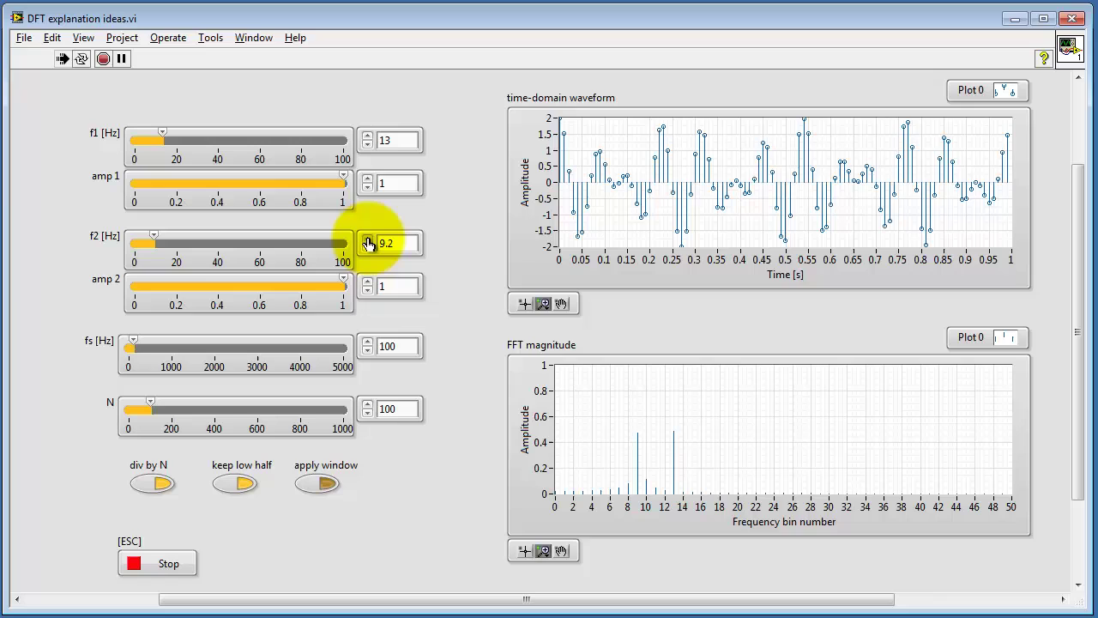
pyautogui.click(367, 241)
pyautogui.click(368, 241)
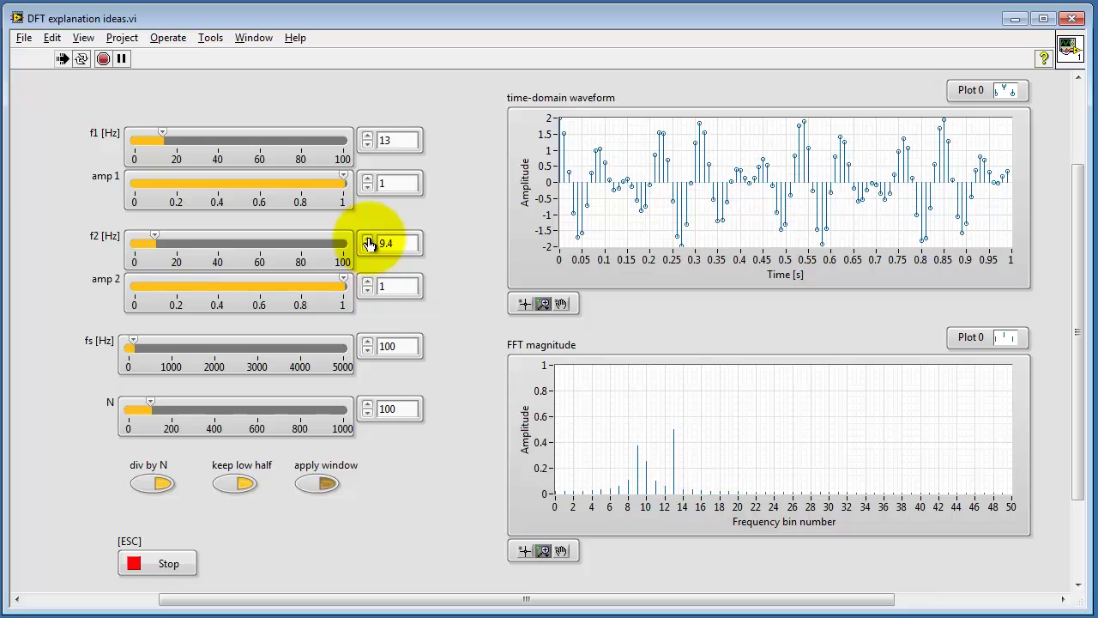
# Step: Lower f1 in 0.1 Hz steps down to 12.3 Hz
pyautogui.click(368, 149)
pyautogui.click(368, 149)
pyautogui.click(368, 149)
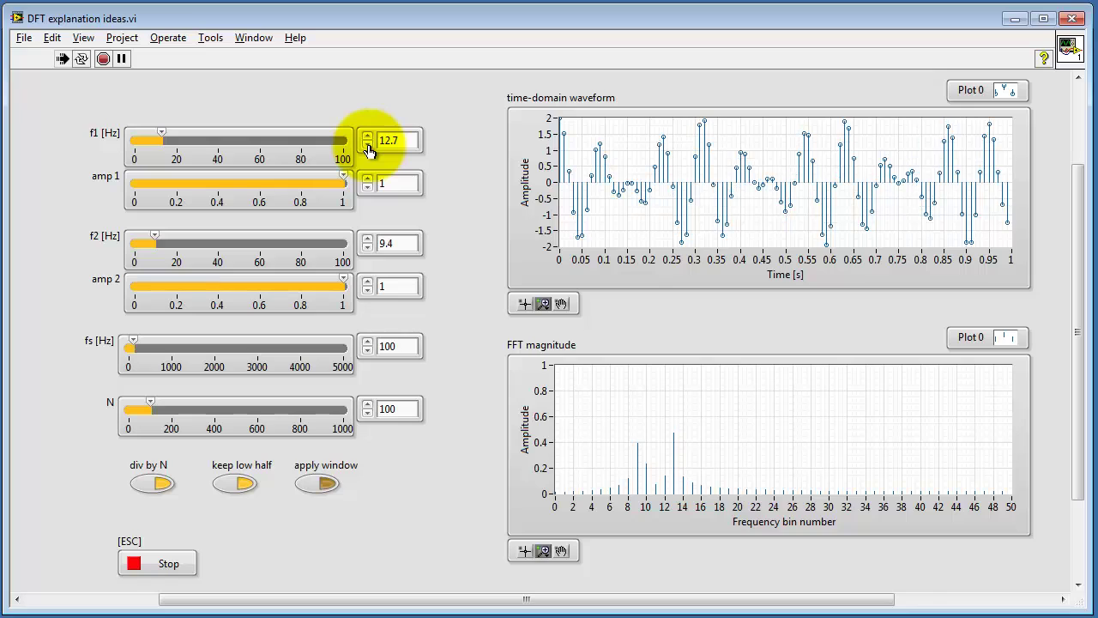
pyautogui.click(368, 149)
pyautogui.click(368, 149)
pyautogui.click(368, 149)
pyautogui.click(369, 150)
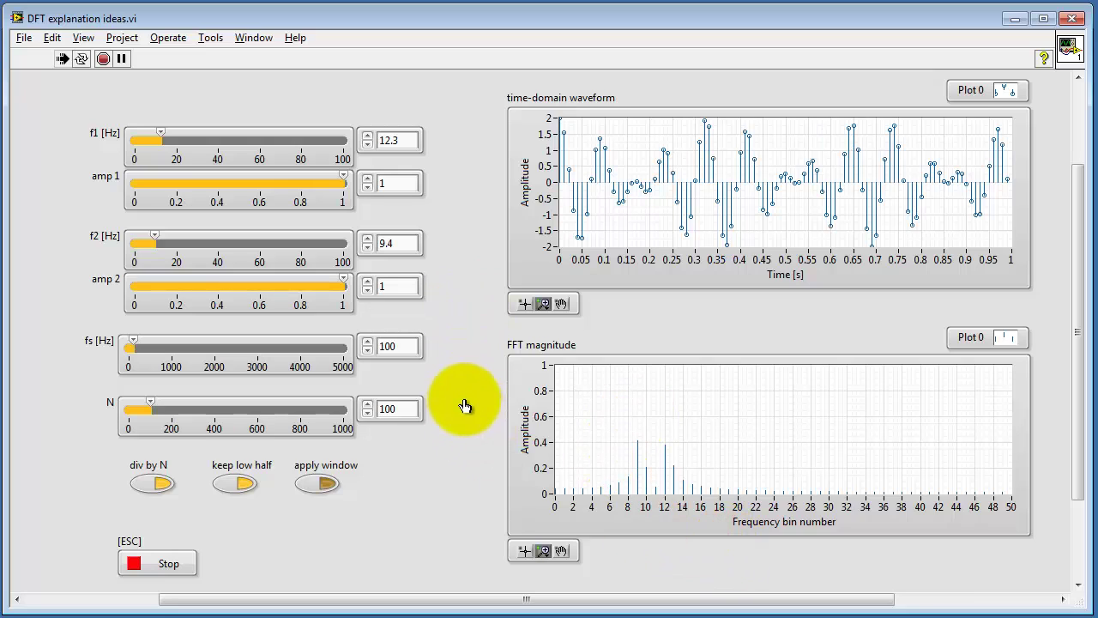
# Step: Raise N in steps of 100 from 100 to 1000, then commit N = 1024 samples
pyautogui.click(367, 406)
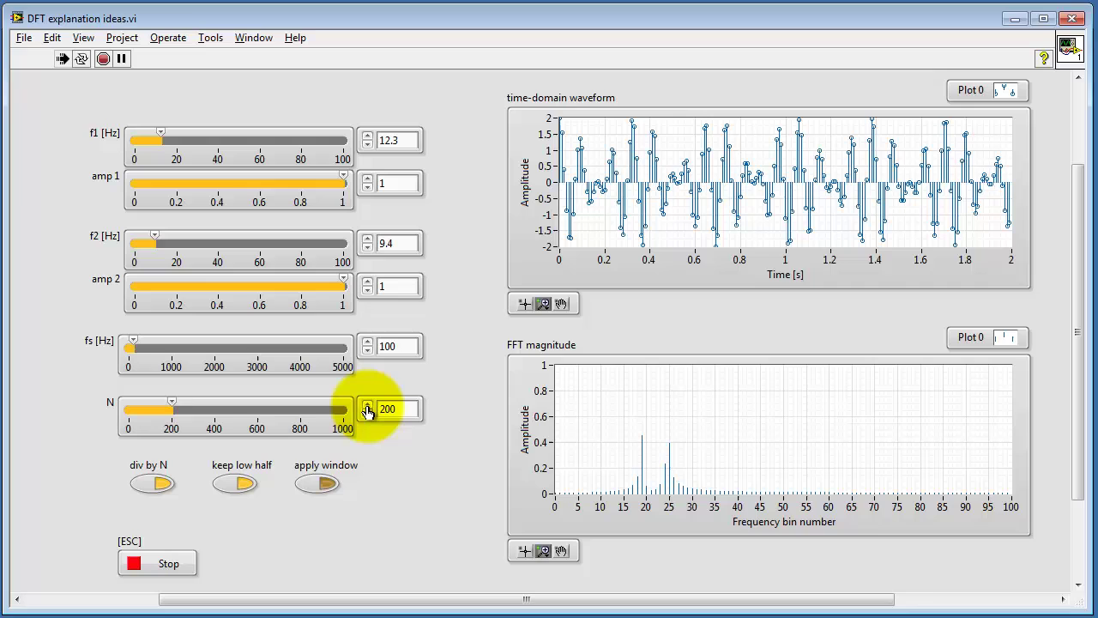
pyautogui.click(367, 407)
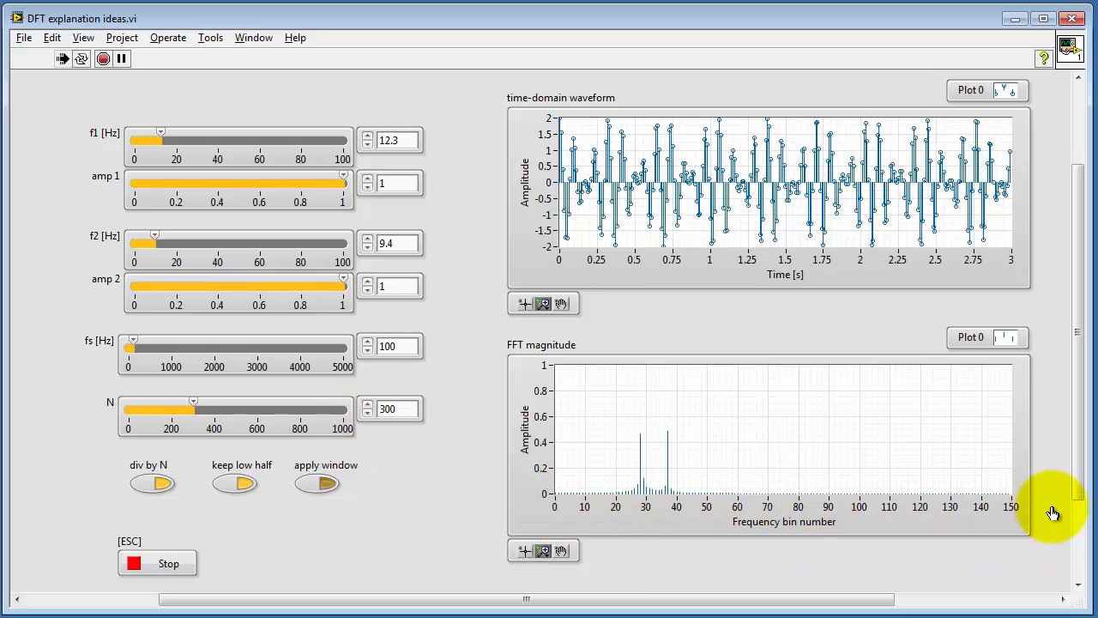
pyautogui.click(368, 407)
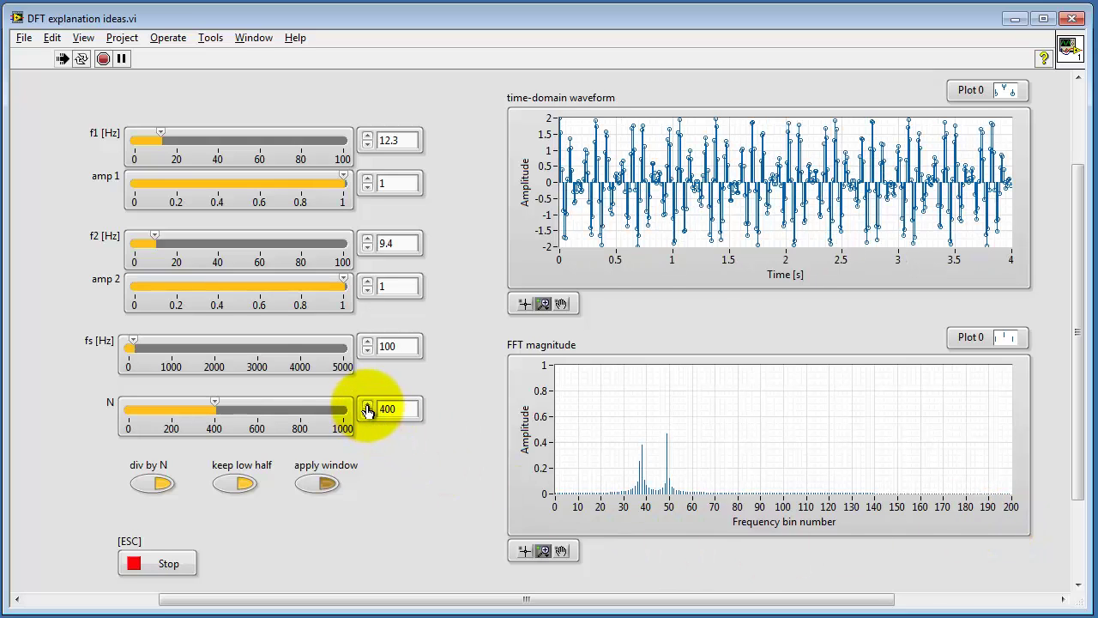
pyautogui.click(367, 407)
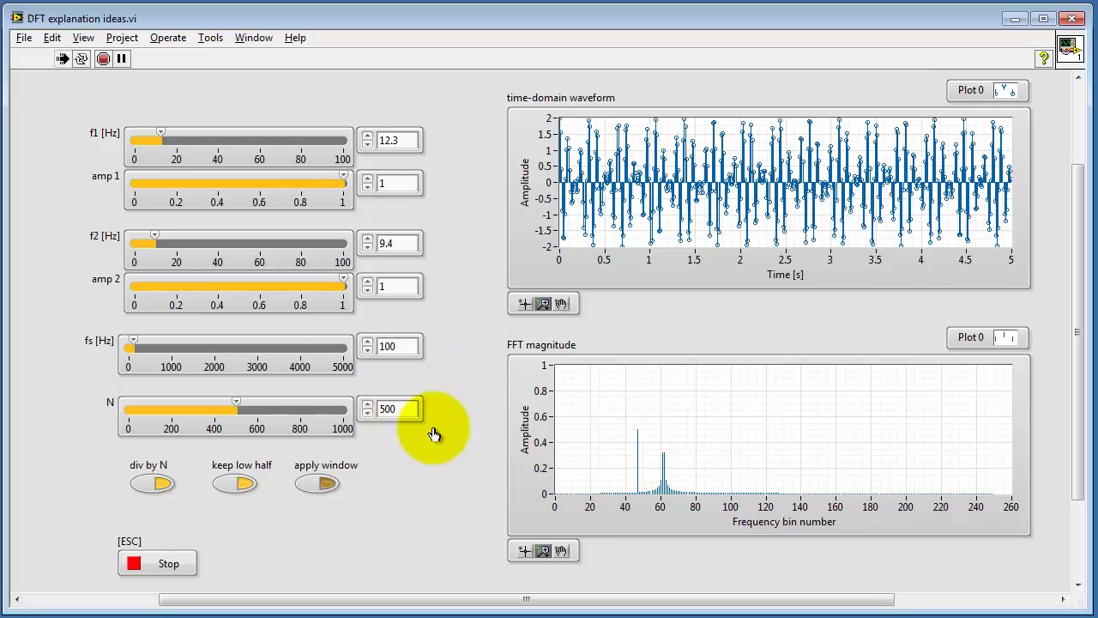
pyautogui.click(368, 405)
pyautogui.click(368, 405)
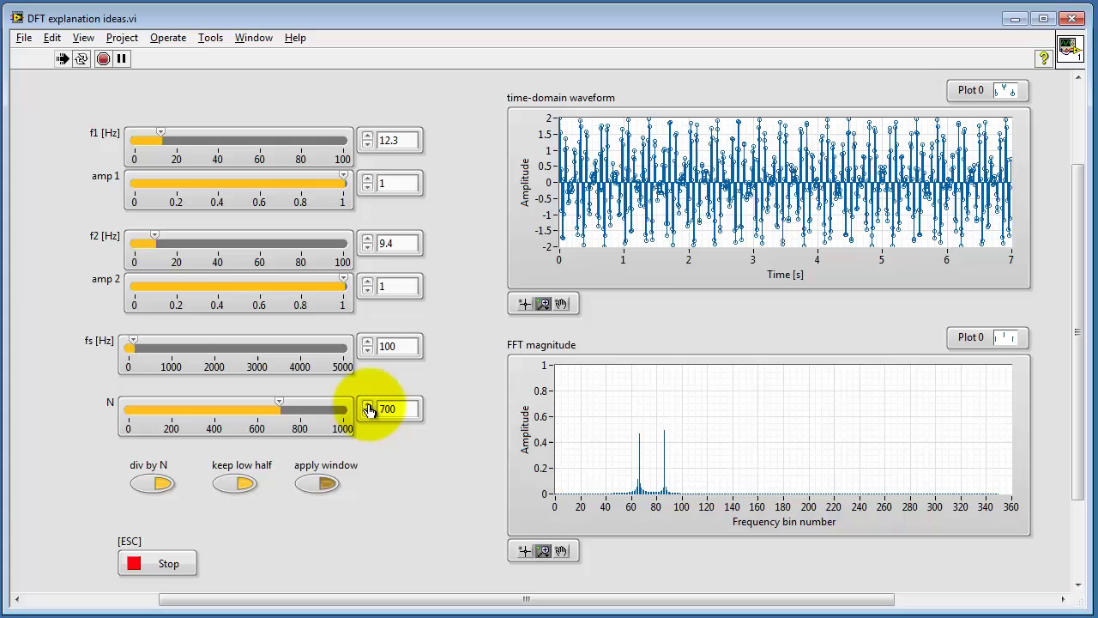
pyautogui.click(368, 405)
pyautogui.click(368, 405)
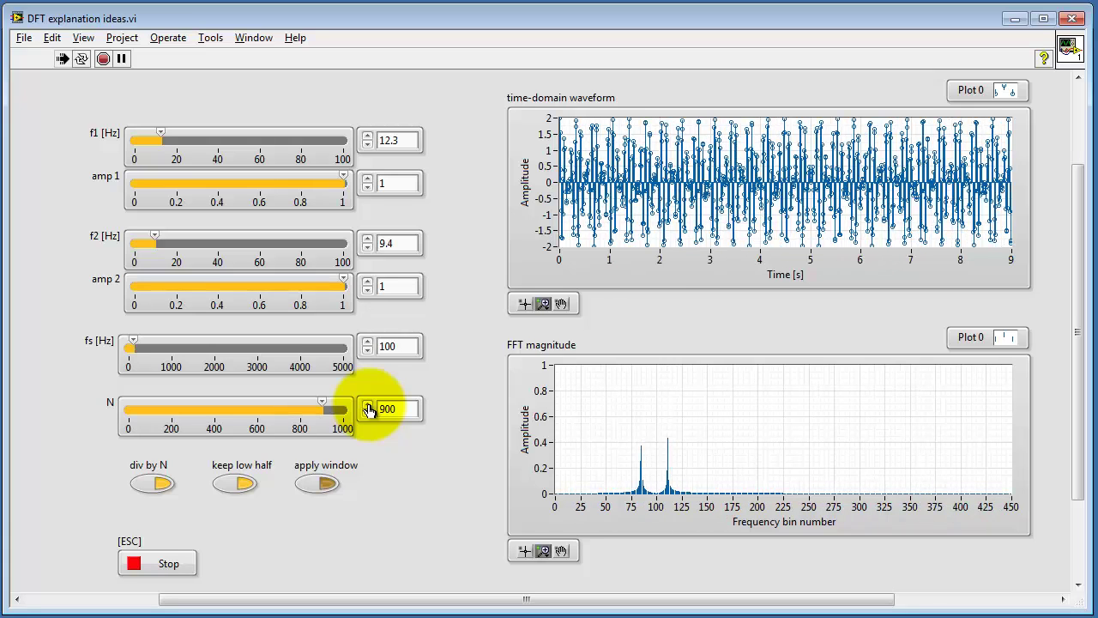
pyautogui.click(368, 405)
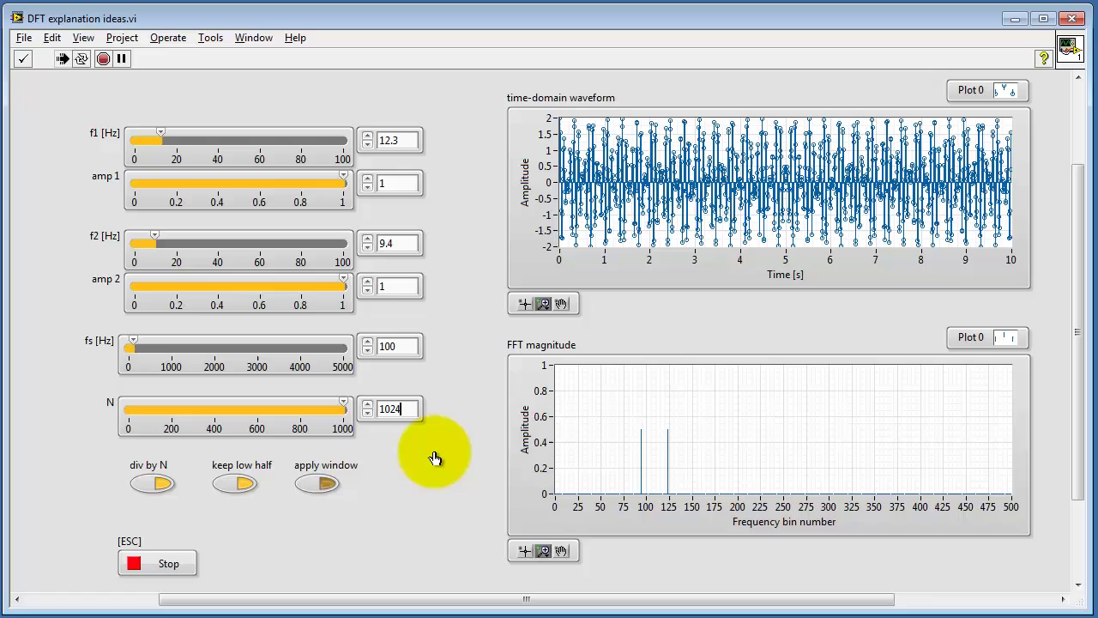
pyautogui.click(469, 403)
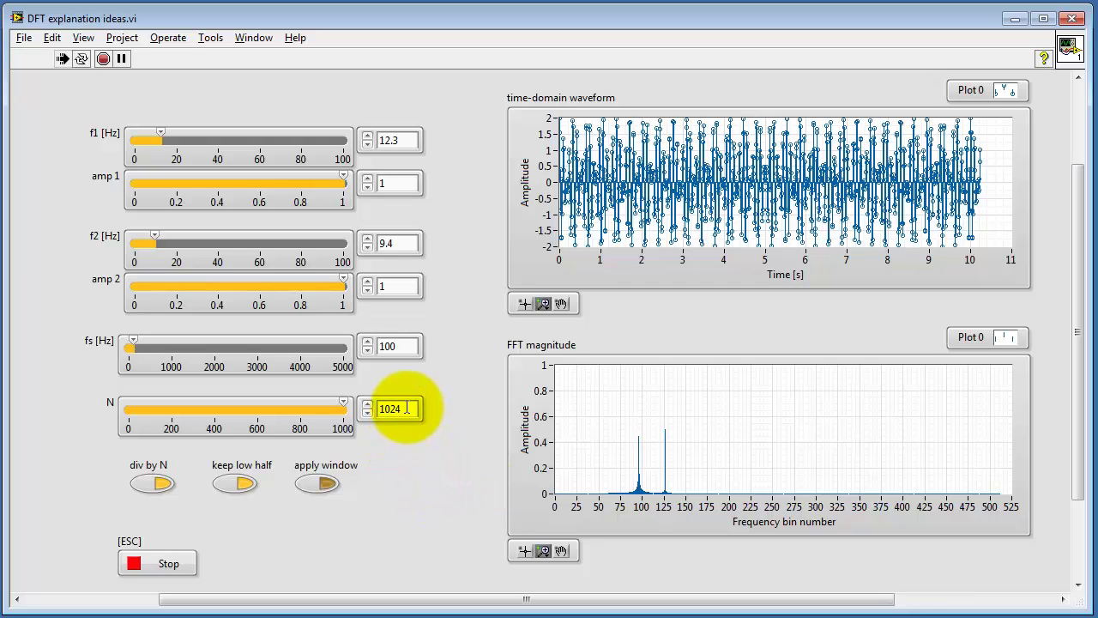
pyautogui.moveTo(407, 408); pyautogui.dragTo(383, 410)
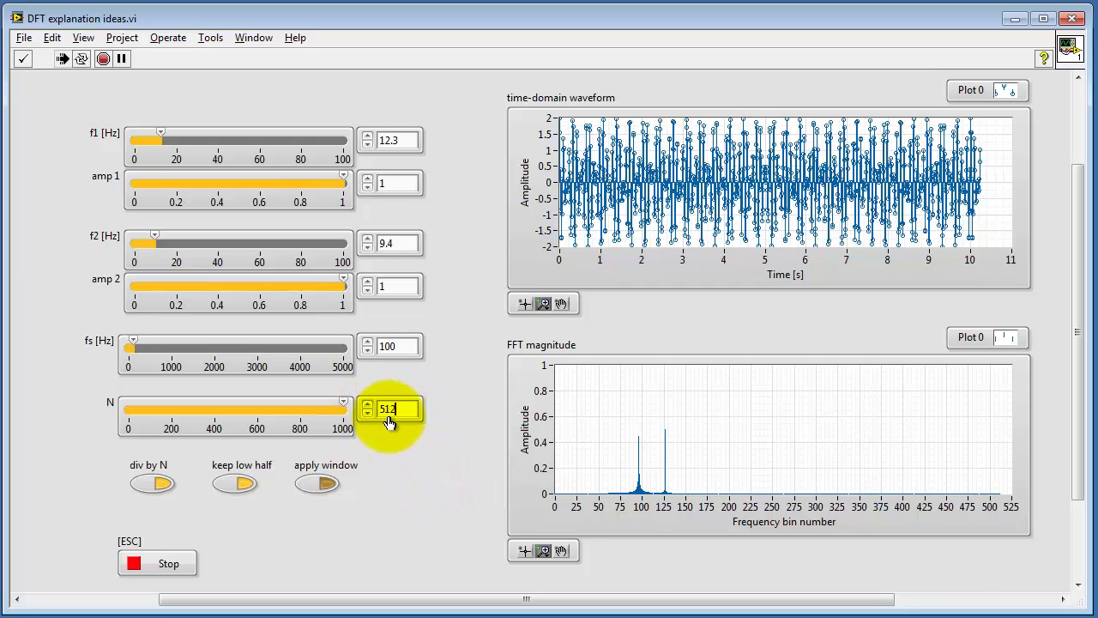
pyautogui.write('512')
pyautogui.click(423, 464)
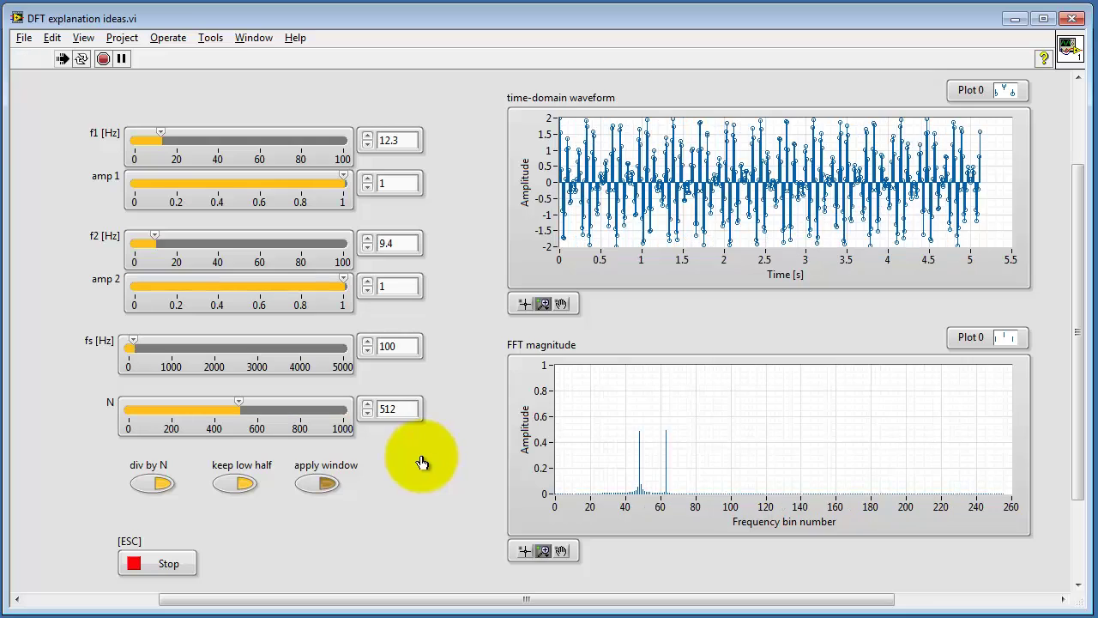
pyautogui.moveTo(405, 409); pyautogui.dragTo(383, 410)
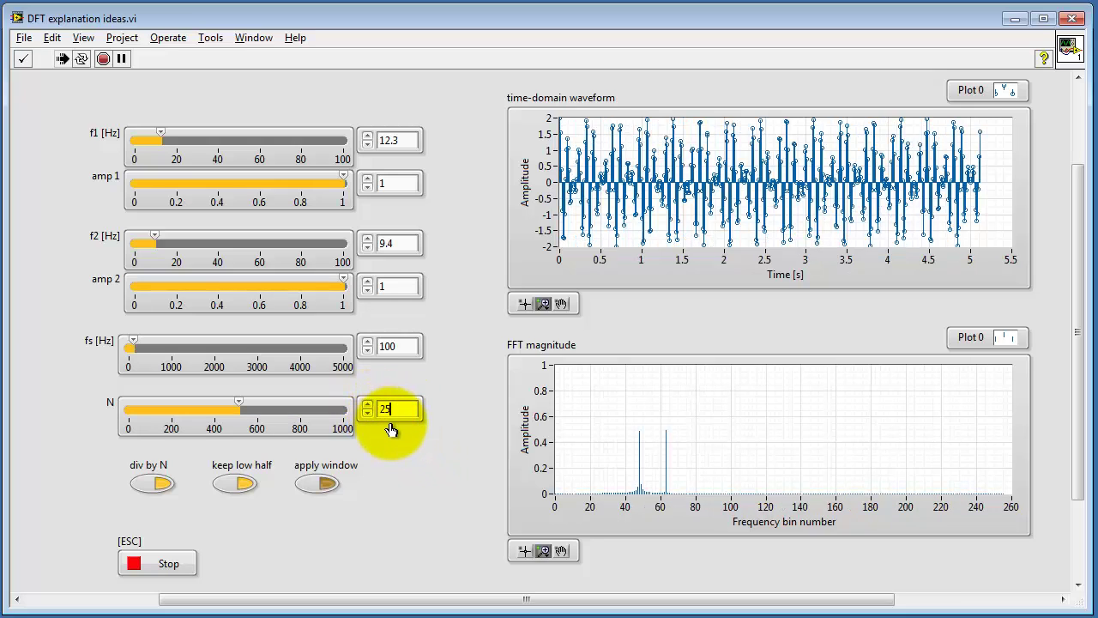
pyautogui.click(439, 479)
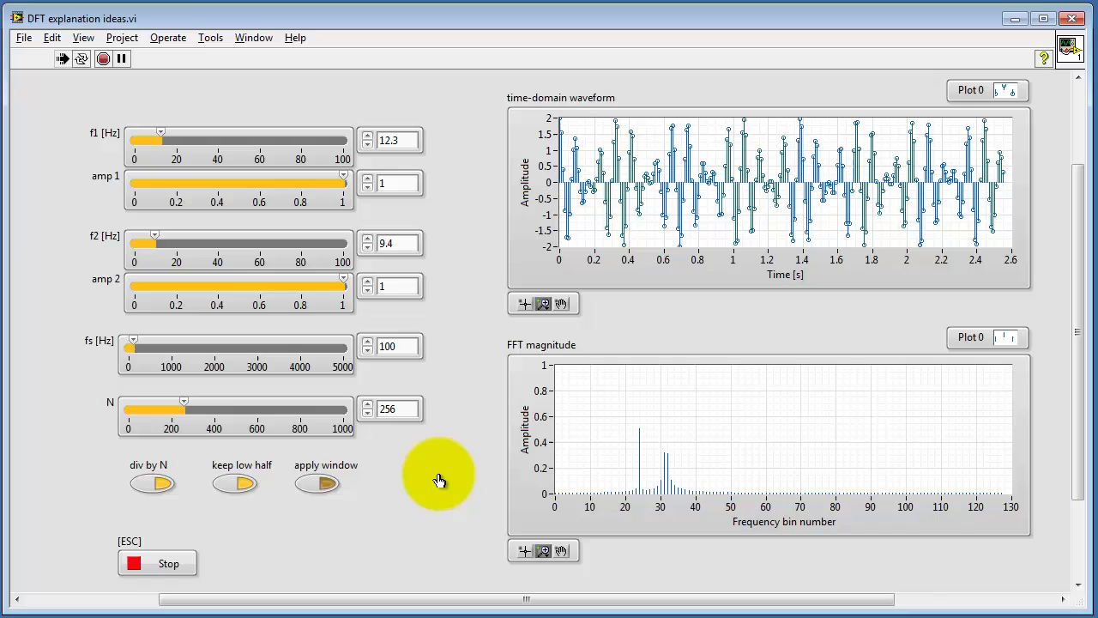
pyautogui.moveTo(404, 408); pyautogui.dragTo(388, 409)
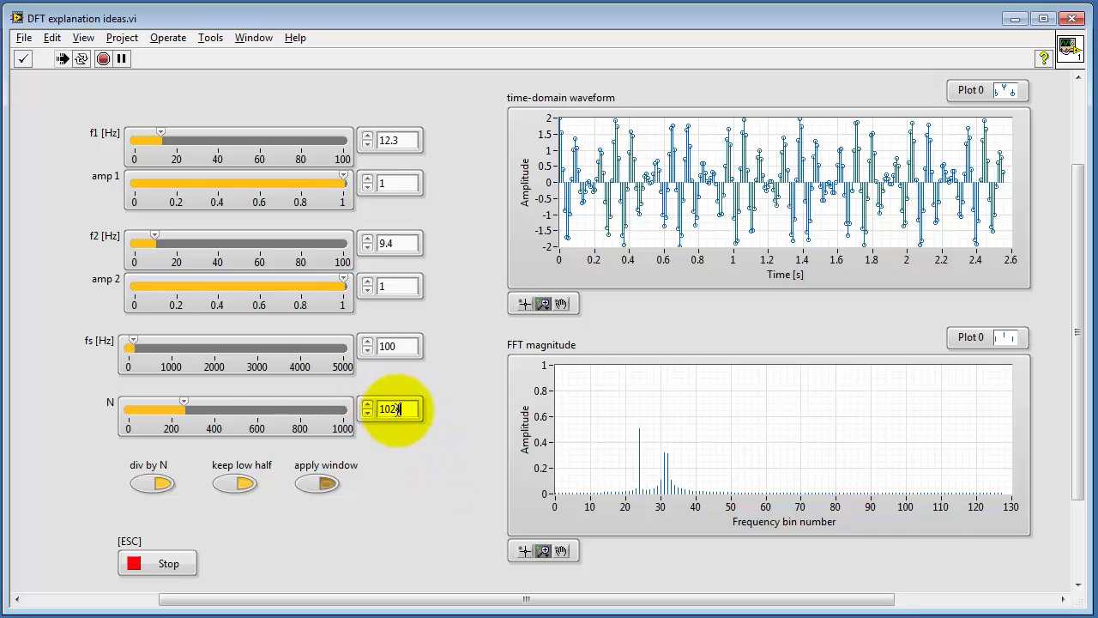
pyautogui.write('1024')
pyautogui.click(462, 442)
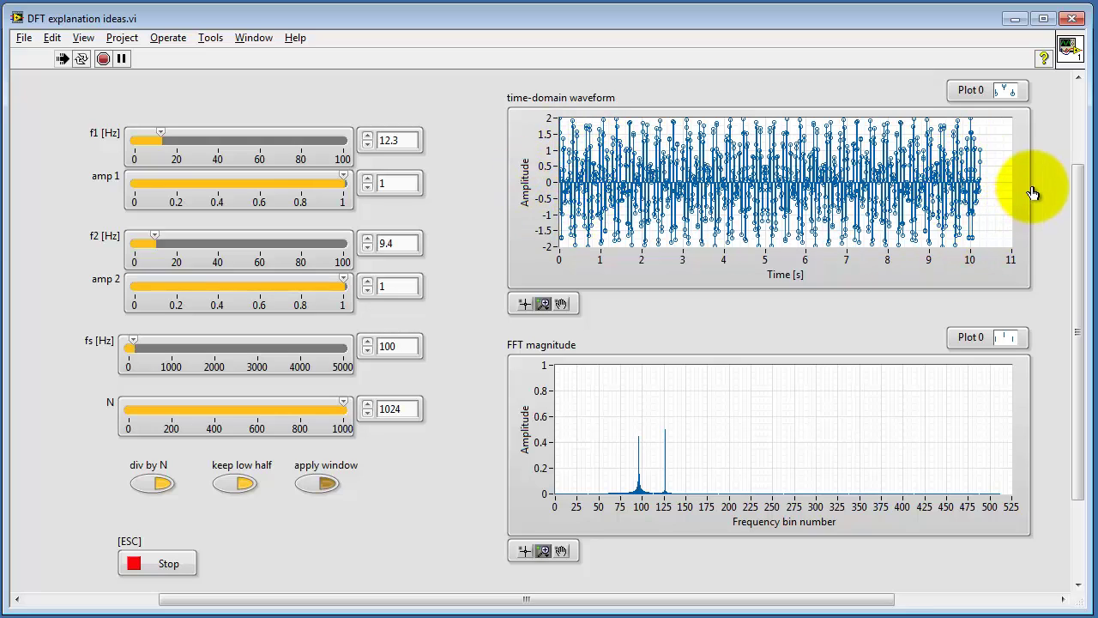
# Step: Switch the apply window toggle on, off and on again to compare leakage, leaving windowing on
pyautogui.click(327, 486)
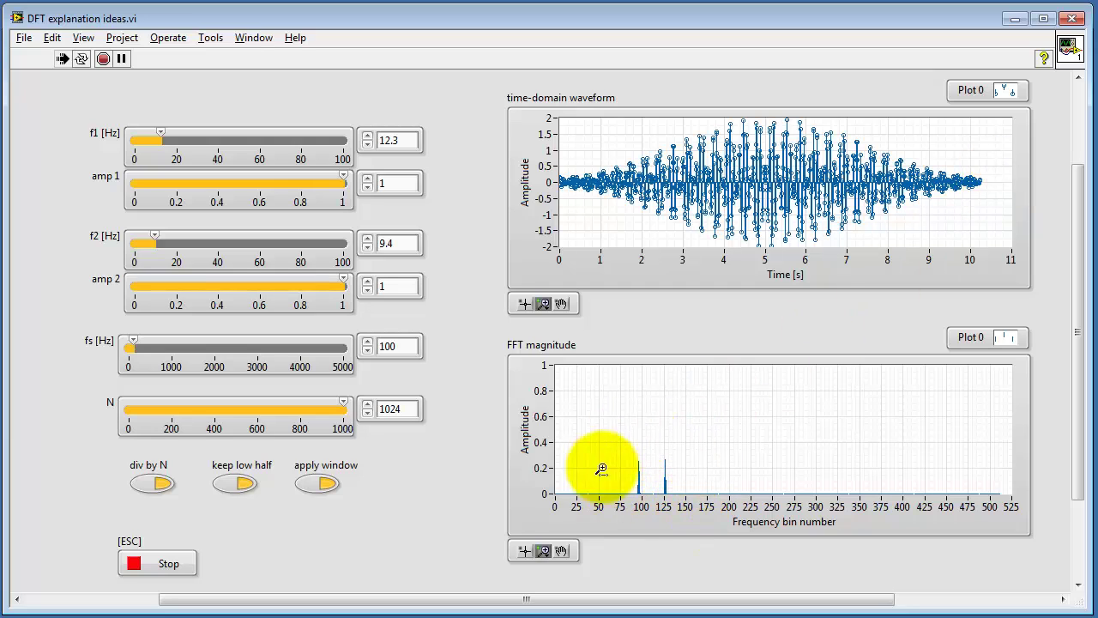
pyautogui.click(326, 486)
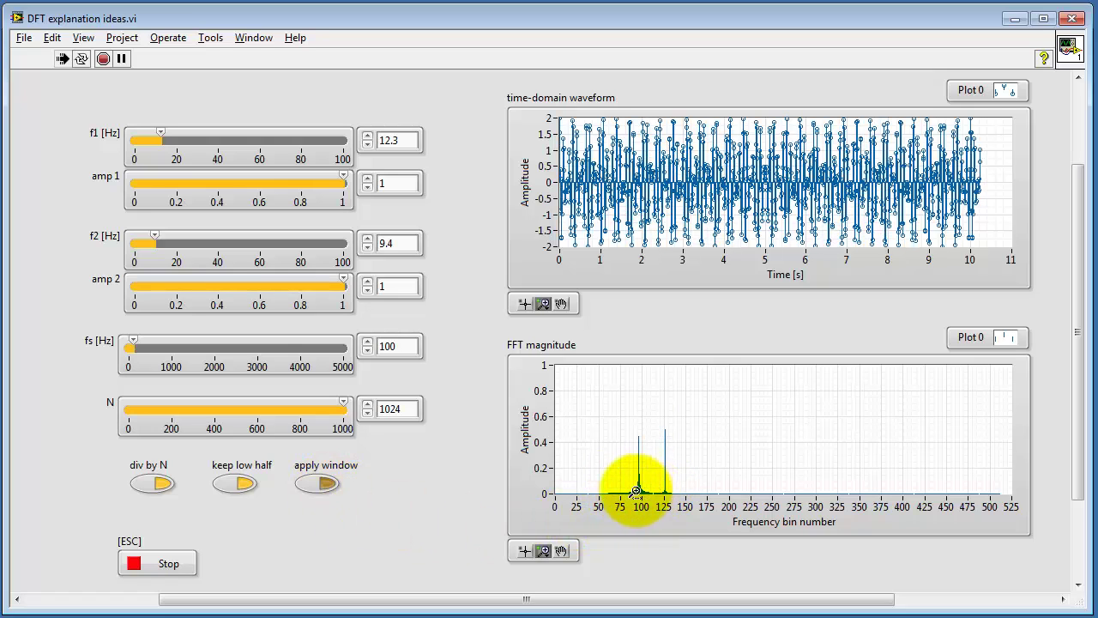
pyautogui.click(326, 487)
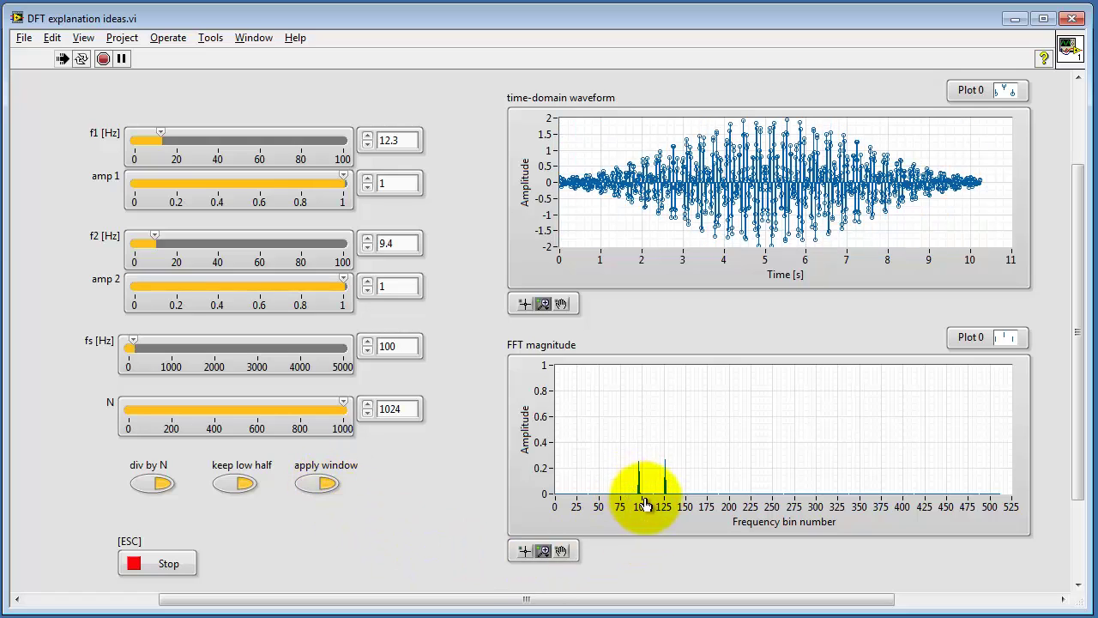